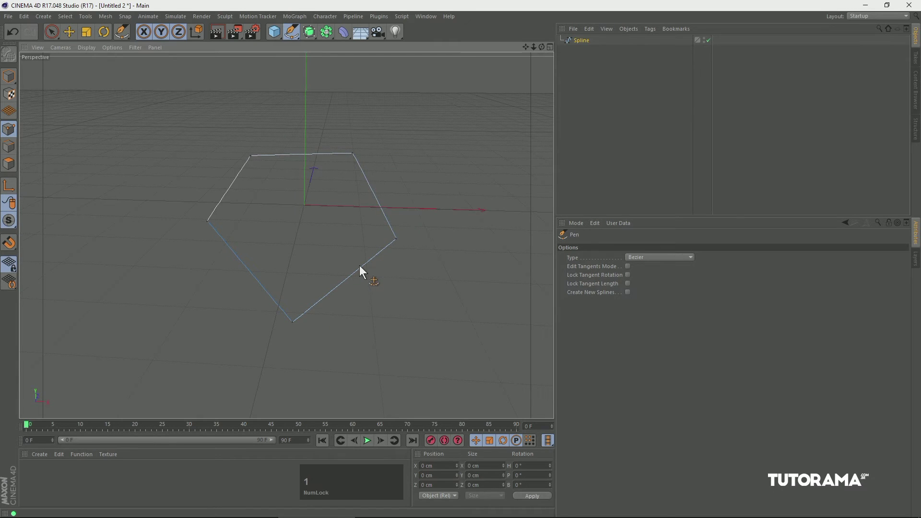
Delete the existing five-sided spline from the scene.
click(579, 41)
key(Delete)
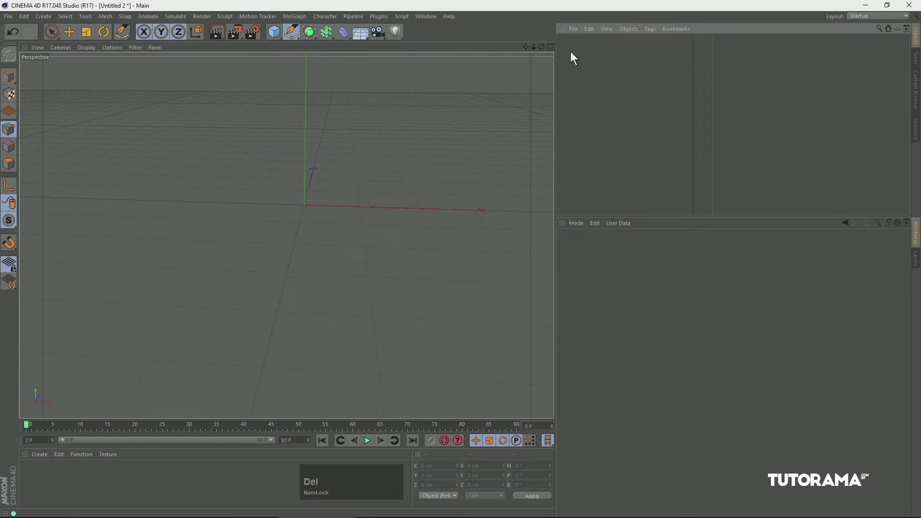
Draw a closed four-cornered Bezier spline around the origin in the Top view and check it in the Perspective view.
key(F2)
key(1)
drag(375, 172, 340, 131)
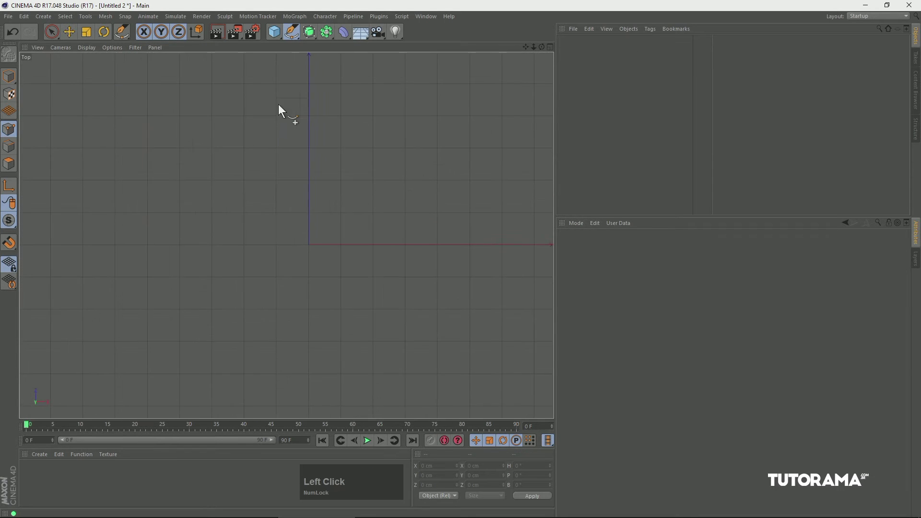
click(240, 171)
click(389, 154)
click(395, 319)
click(265, 326)
click(241, 172)
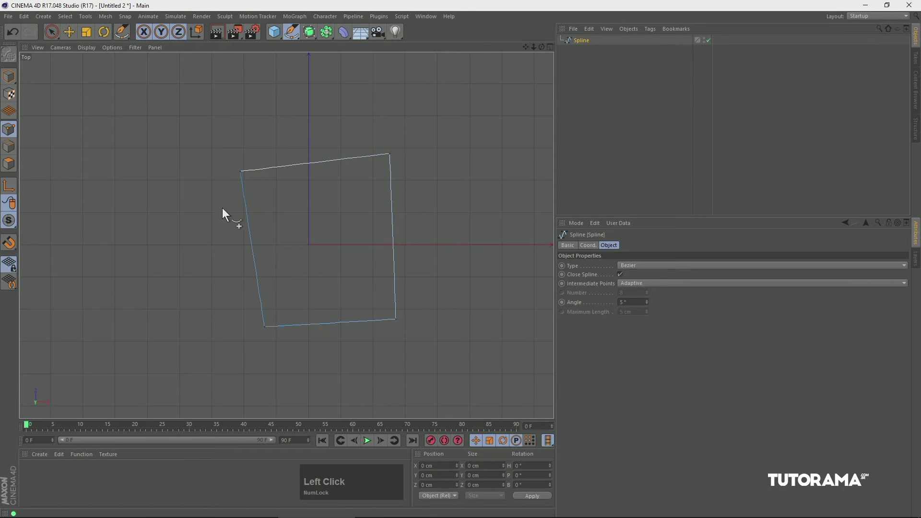
key(F1)
alt+drag(364, 233, 347, 221)
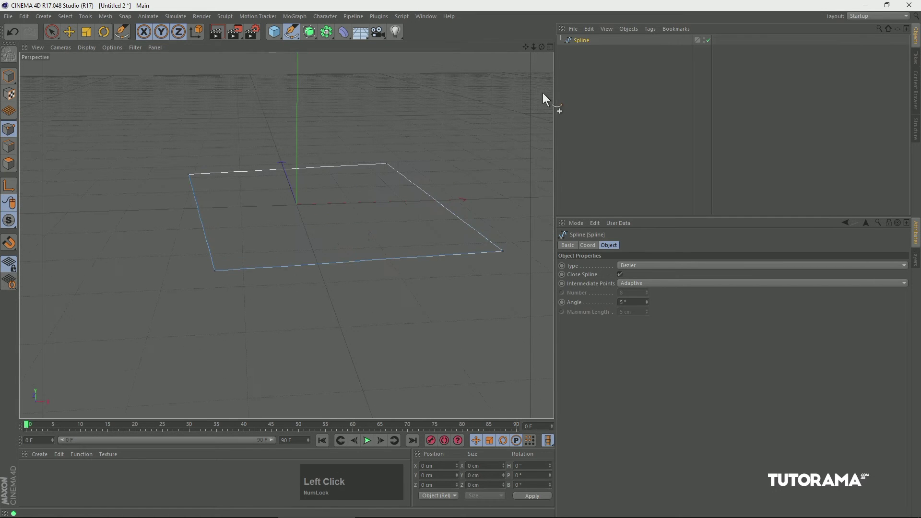
Draw a second closed rectangular spline just above the X axis in the Front view and return to the Perspective view.
key(F4)
mouse_move(238, 142)
mouse_down()
mouse_move(237, 224)
mouse_move(383, 223)
mouse_move(382, 138)
mouse_move(237, 140)
mouse_up()
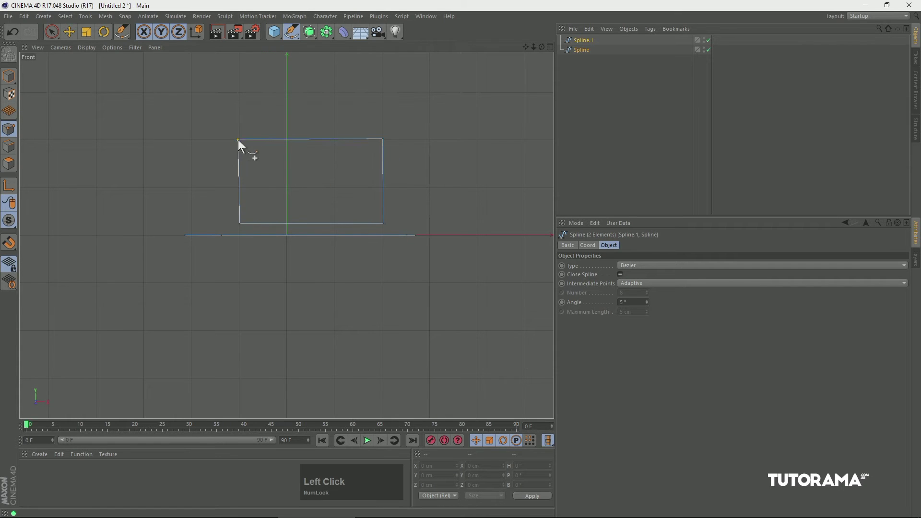
key(Escape)
key(F1)
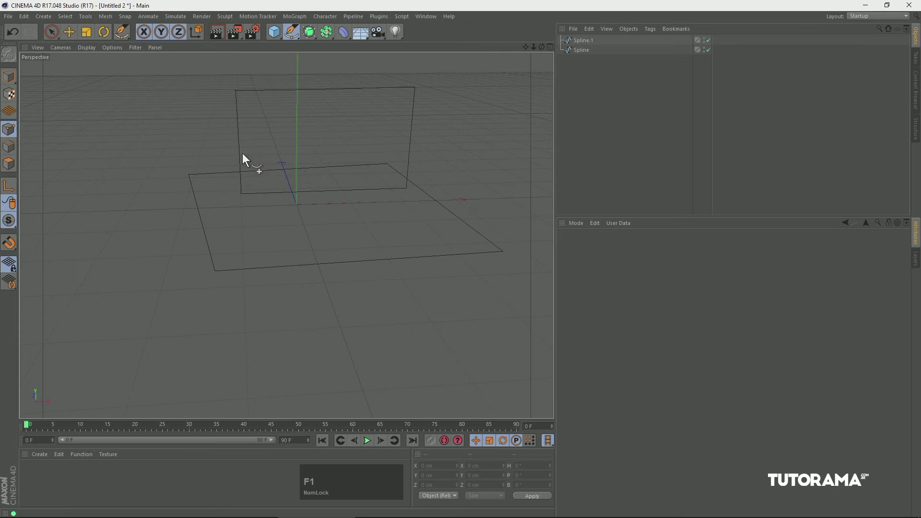
Delete both the flat and the upright four-sided splines.
alt+drag(310, 163, 341, 149)
drag(562, 54, 569, 44)
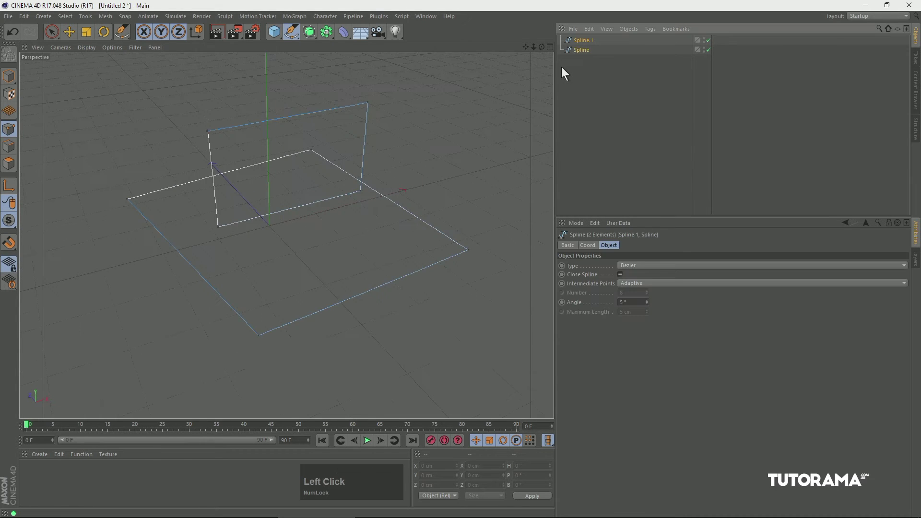
key(Delete)
Draw a closed teardrop Bezier spline in the Front view, about 202 cm wide, with a rounded top and a tip about 99 cm below the origin.
drag(291, 32, 316, 44)
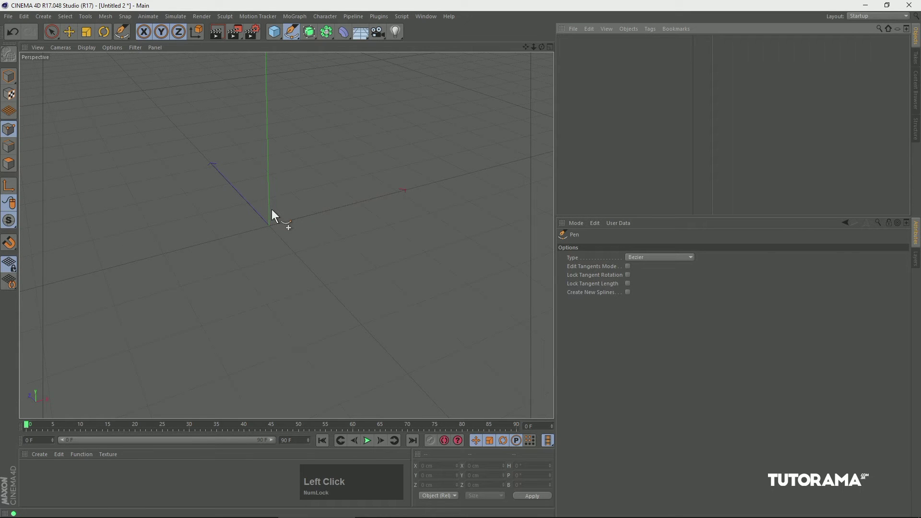
key(F4)
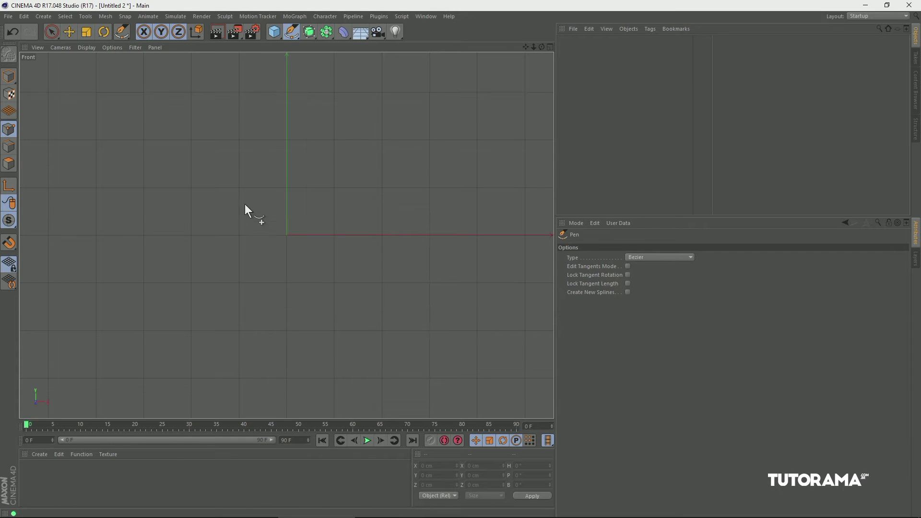
click(239, 187)
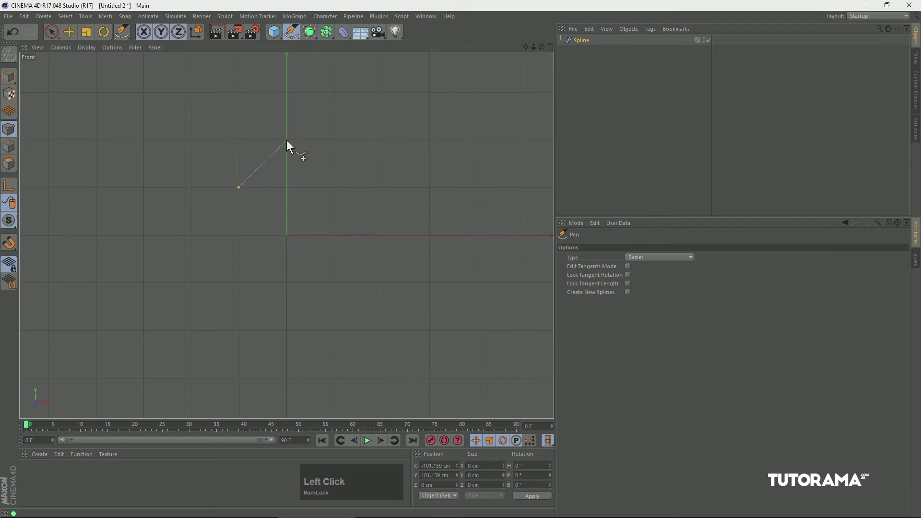
drag(287, 139, 323, 140)
click(335, 188)
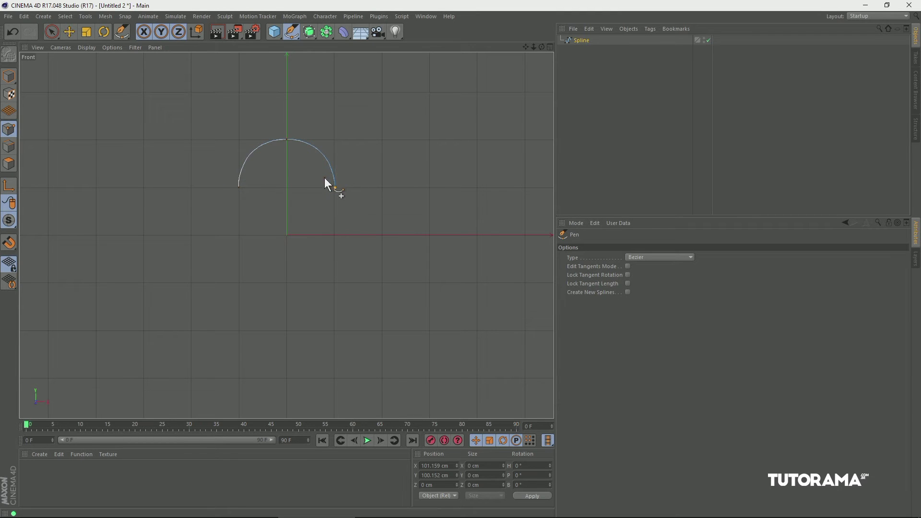
click(286, 283)
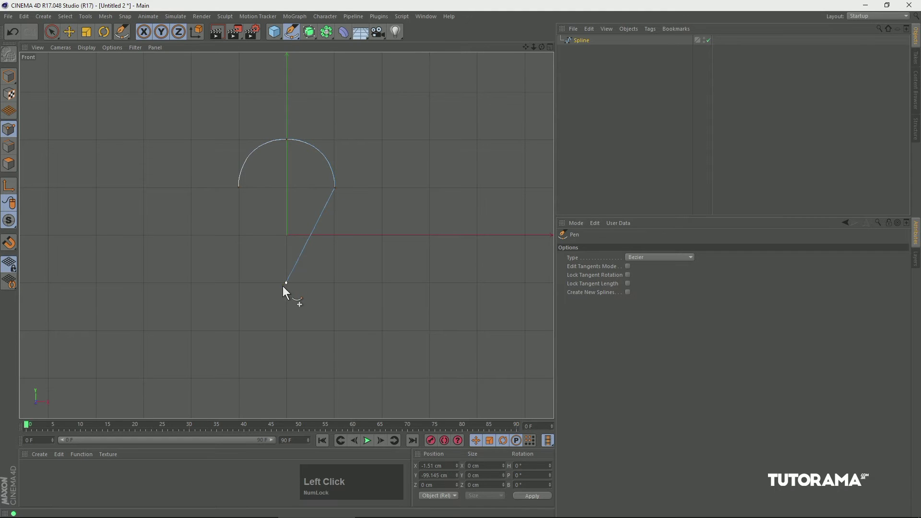
click(238, 187)
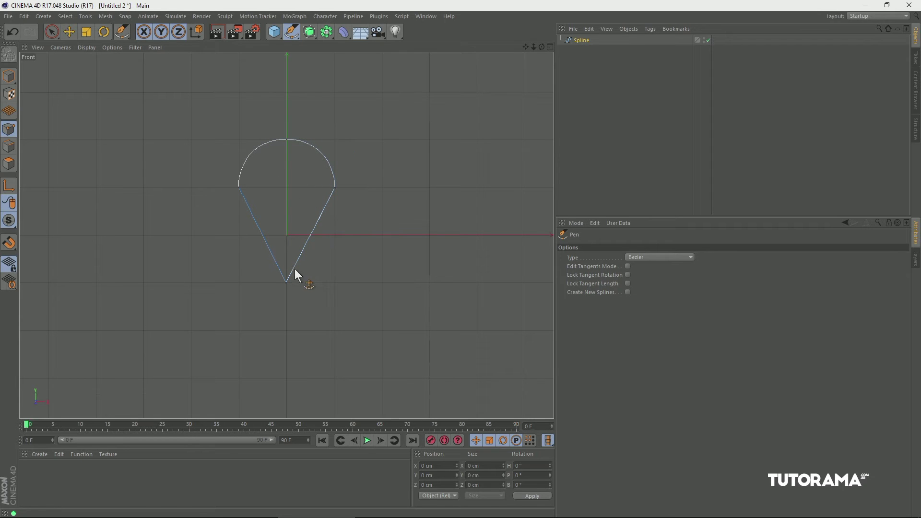
Add a point on the teardrop's upper-left arc at about X -75 cm, Y 172 cm with the Pen, and activate the Move tool.
click(291, 32)
drag(291, 36, 310, 43)
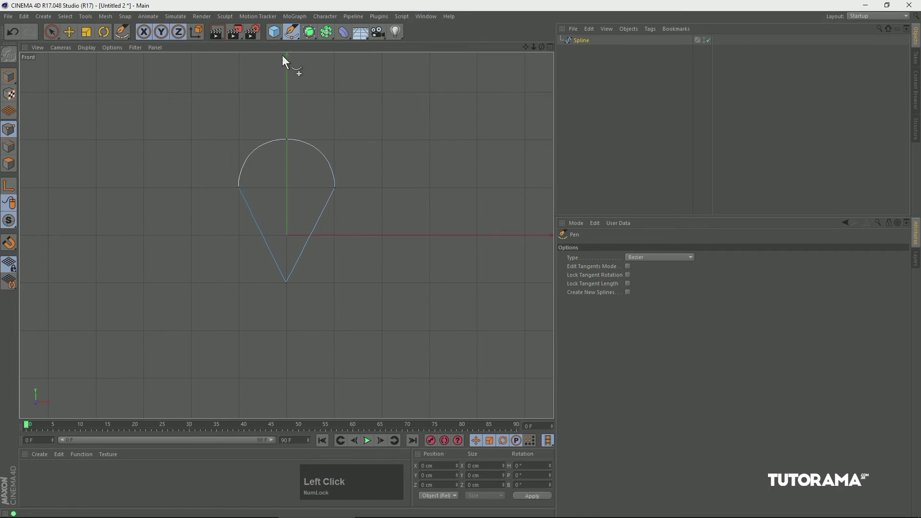
click(251, 154)
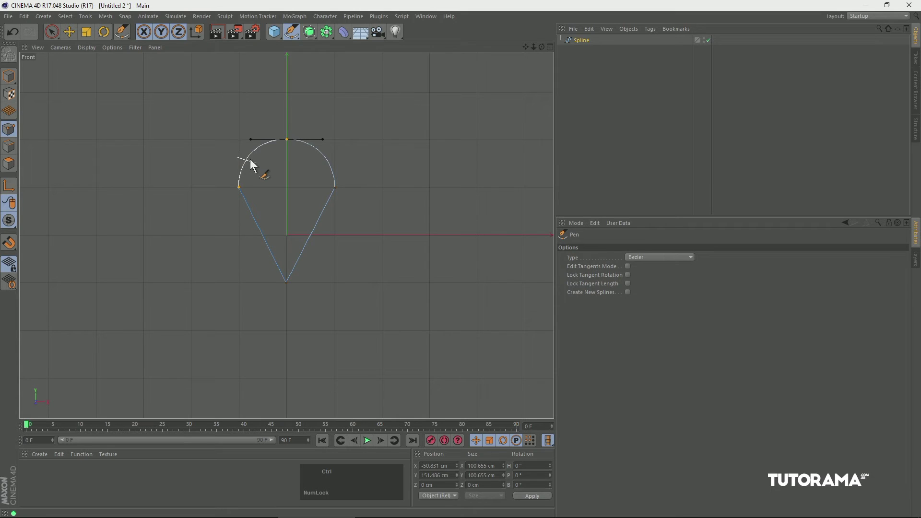
ctrl+click(251, 153)
click(70, 33)
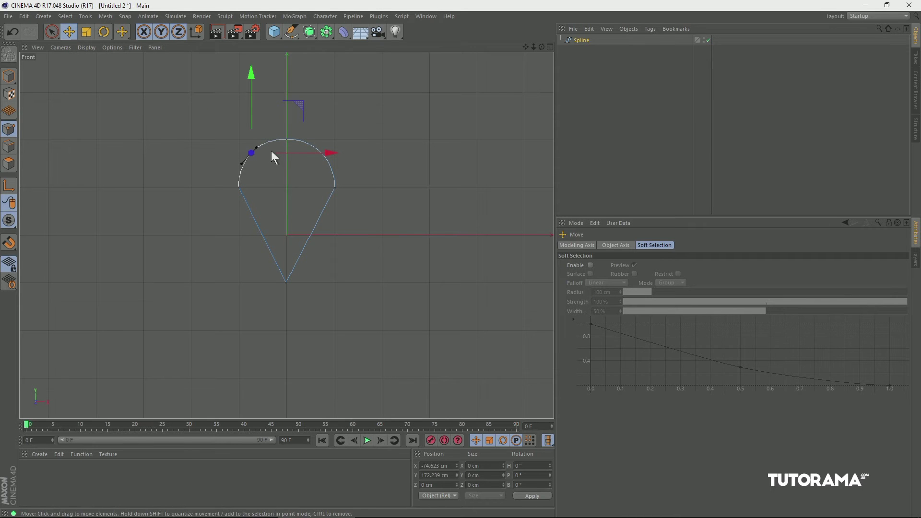
Try to move the added arc point freely within the Front view plane.
click(10, 136)
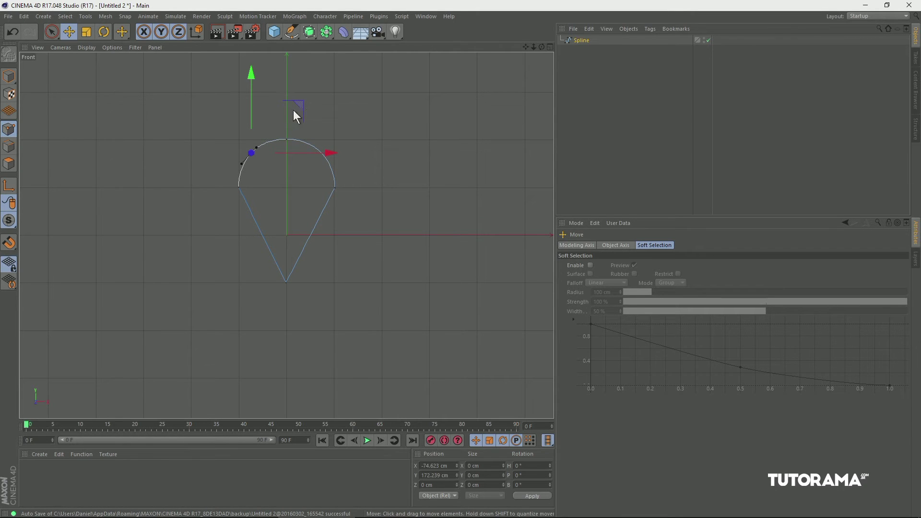
mouse_move(300, 103)
mouse_down()
mouse_move(280, 82)
mouse_move(286, 56)
mouse_move(293, 102)
mouse_move(323, 123)
mouse_move(307, 119)
mouse_move(297, 98)
mouse_up()
key(ctrl+z)
Level the added point's tangent horizontally, and break its left handle to bend the lower segment inward like a bite.
drag(253, 161, 280, 178)
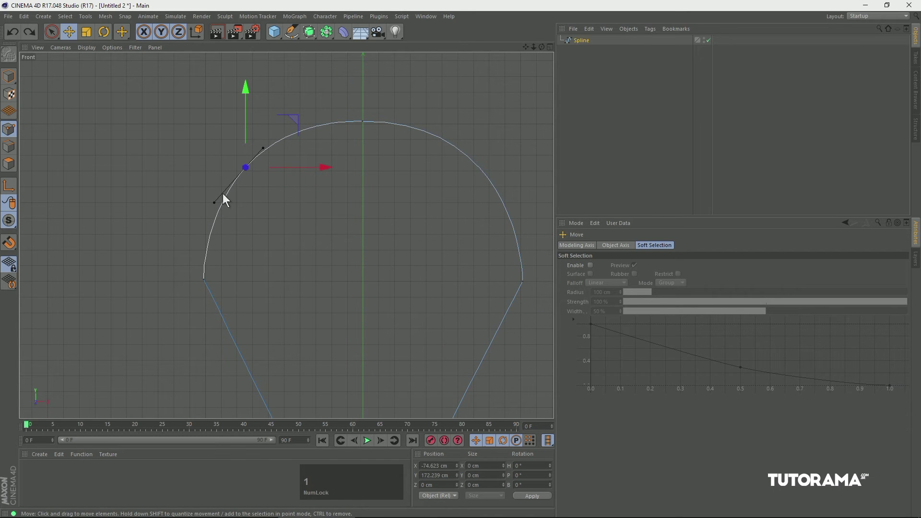
drag(263, 148, 290, 172)
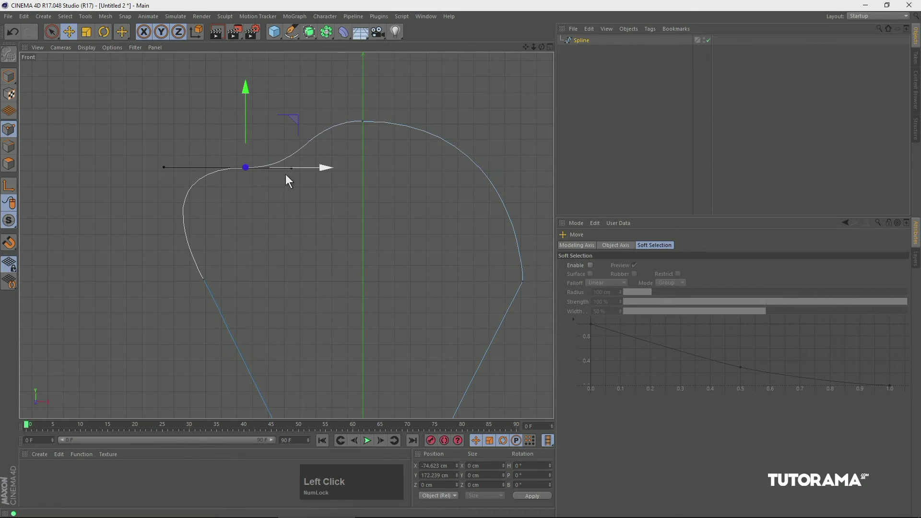
key(shift)
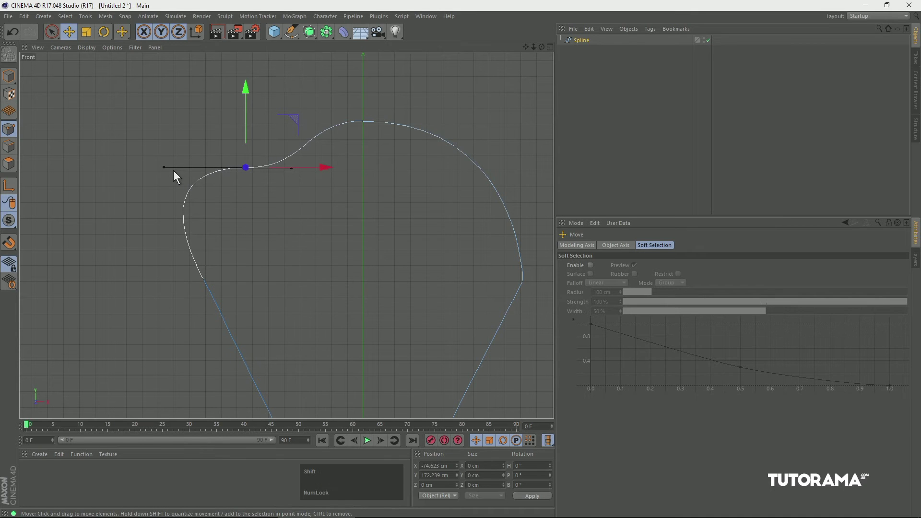
shift+drag(164, 168, 310, 226)
click(128, 263)
Delete the reshaped teardrop spline.
scroll(369, 212, down, 5)
click(581, 41)
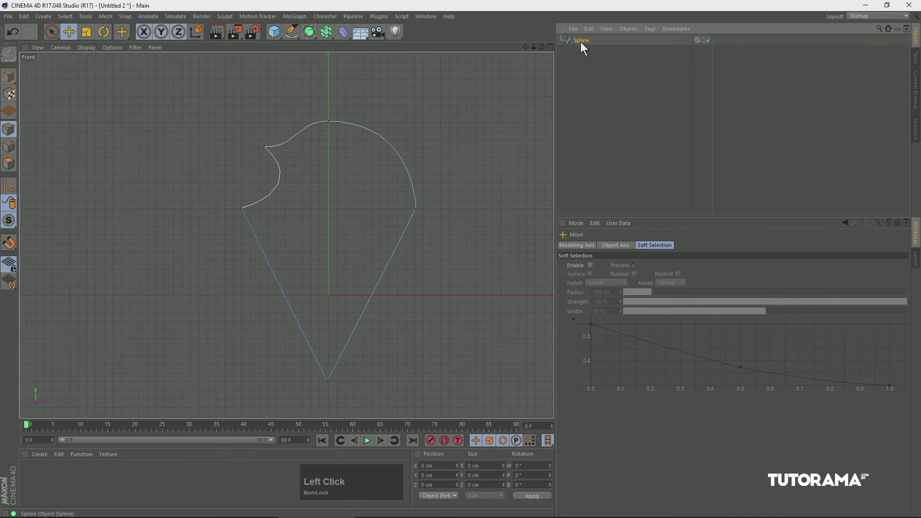
key(Delete)
Sketch a closed, freehand three-lobed outline in the Front view with the Sketch tool, ending at its start point.
drag(291, 32, 333, 61)
drag(205, 190, 252, 150)
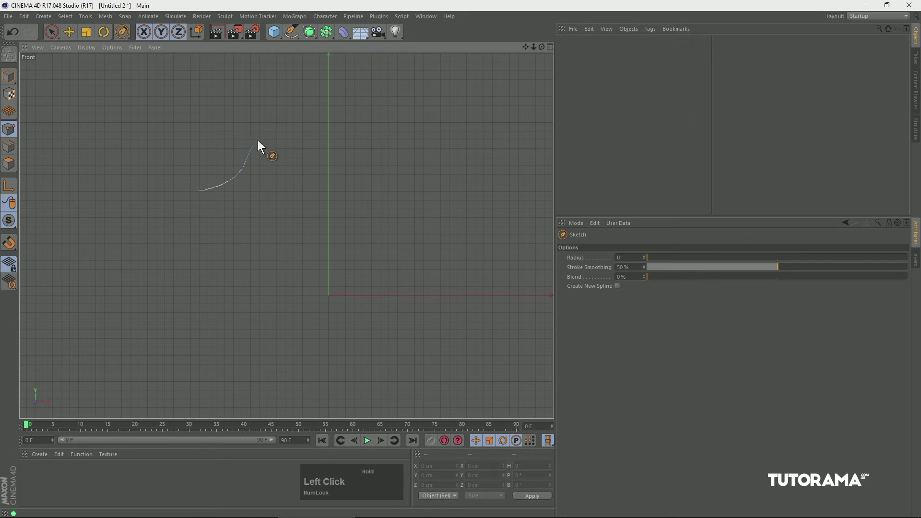
drag(345, 272, 285, 372)
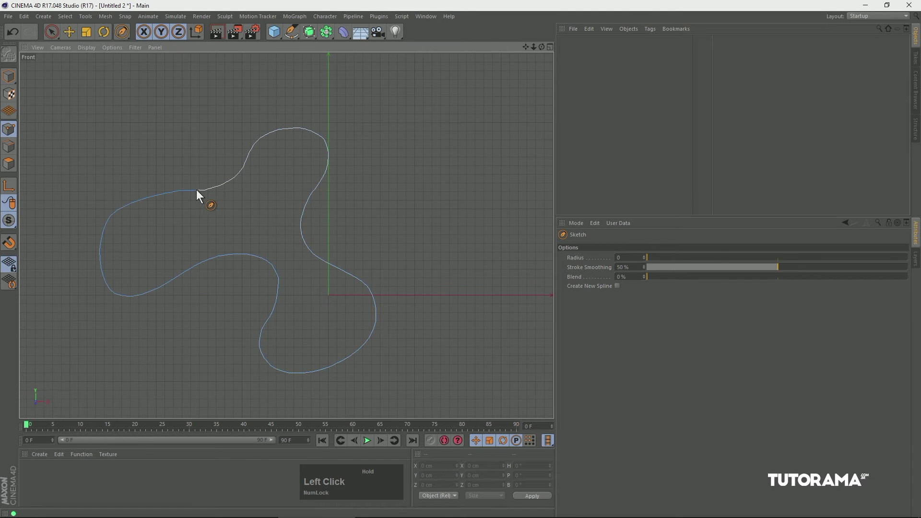
drag(199, 190, 199, 190)
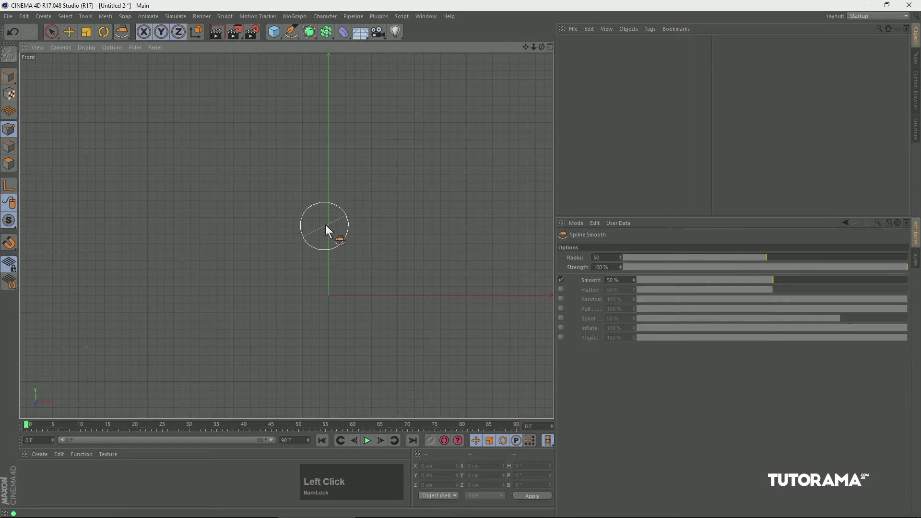
Sketch an open freehand spline with several waves that loops around on the right and runs back below with the Sketch tool.
click(292, 35)
drag(291, 35, 330, 62)
drag(211, 219, 303, 235)
mouse_move(390, 257)
mouse_down()
mouse_move(309, 312)
mouse_move(158, 304)
mouse_move(155, 296)
mouse_up()
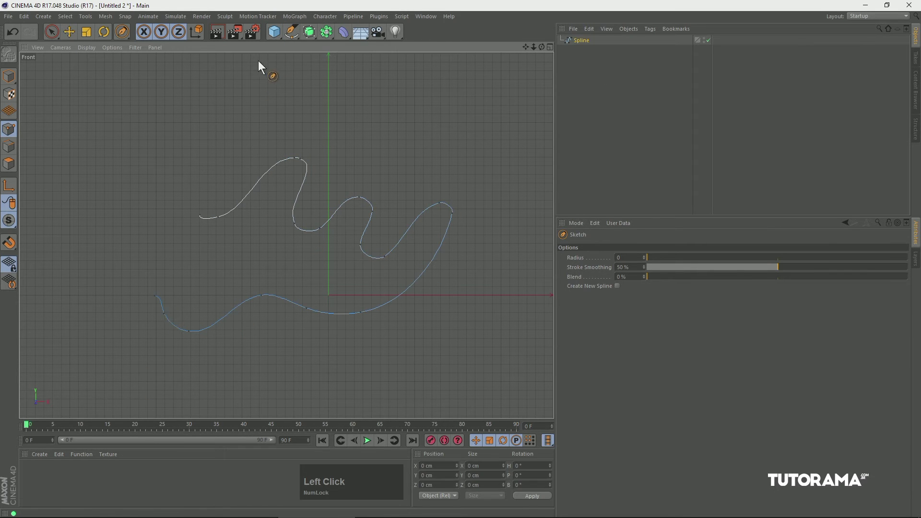
Even out the spline's upper waves and right bend with Spline Smooth, raising the Smooth value to 100 %.
mouse_move(288, 34)
mouse_down()
mouse_move(290, 48)
mouse_move(338, 84)
mouse_up()
mouse_move(304, 195)
mouse_down()
mouse_move(301, 164)
mouse_move(265, 182)
mouse_move(333, 188)
mouse_move(311, 208)
mouse_move(315, 218)
mouse_move(366, 206)
mouse_move(437, 227)
mouse_move(368, 247)
mouse_move(402, 249)
mouse_move(441, 212)
mouse_move(436, 218)
mouse_up()
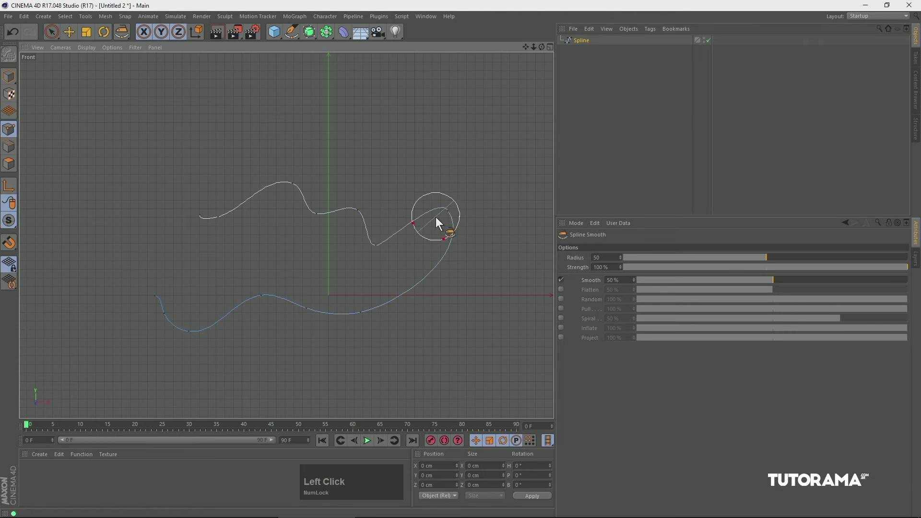
drag(738, 282, 677, 282)
drag(447, 215, 413, 218)
drag(356, 214, 341, 223)
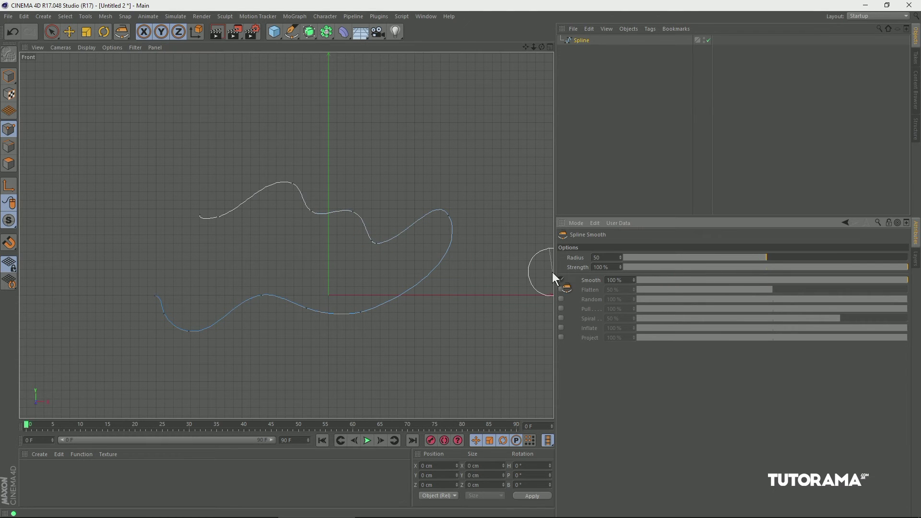
Replace the Smooth effect with Flatten on the spline's right bend, and roughen its upper stretch with Random at 100 %.
click(561, 280)
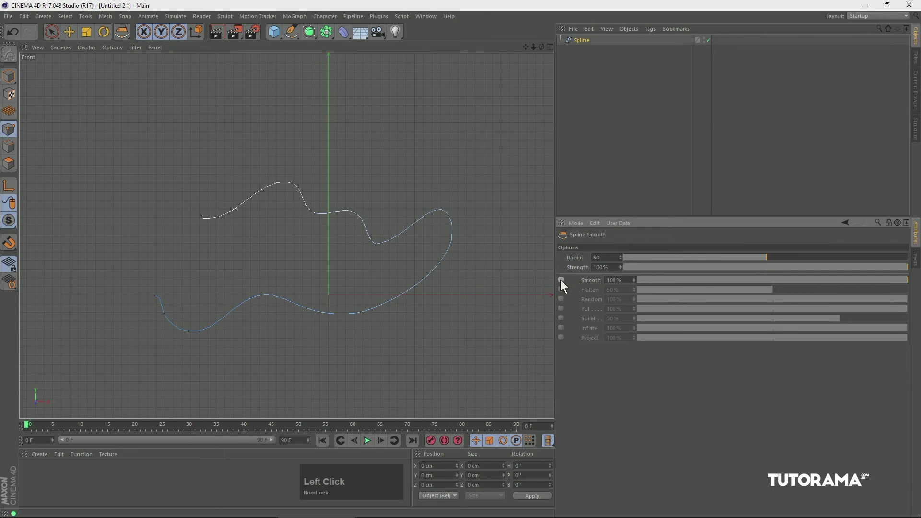
click(561, 289)
mouse_move(445, 206)
mouse_down()
mouse_move(437, 209)
mouse_move(448, 215)
mouse_up()
mouse_move(432, 307)
mouse_down()
mouse_move(421, 296)
mouse_move(408, 353)
mouse_move(459, 255)
mouse_move(450, 229)
mouse_move(417, 243)
mouse_move(309, 203)
mouse_move(239, 206)
mouse_move(264, 275)
mouse_up()
click(561, 299)
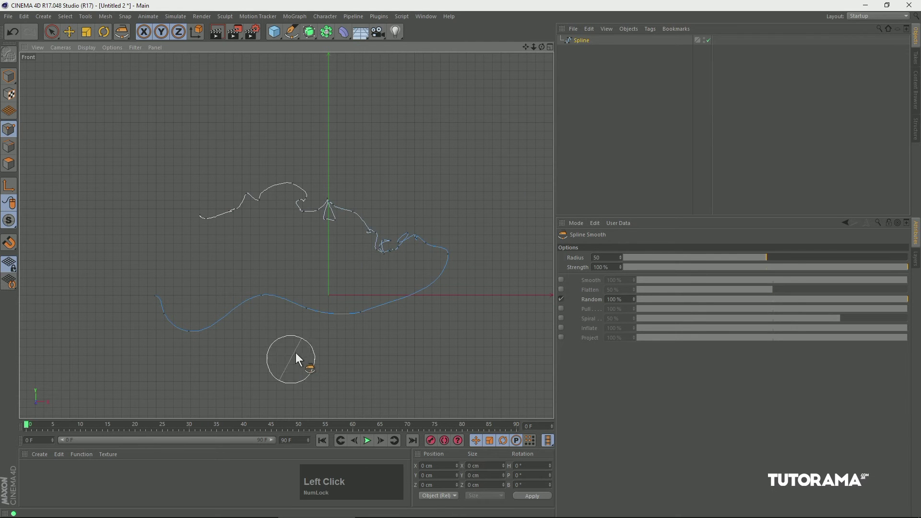
Pull several new bulges out of the spline's lower stretch with the Pull effect at 100 %.
click(561, 309)
drag(412, 302, 373, 290)
drag(328, 327, 322, 313)
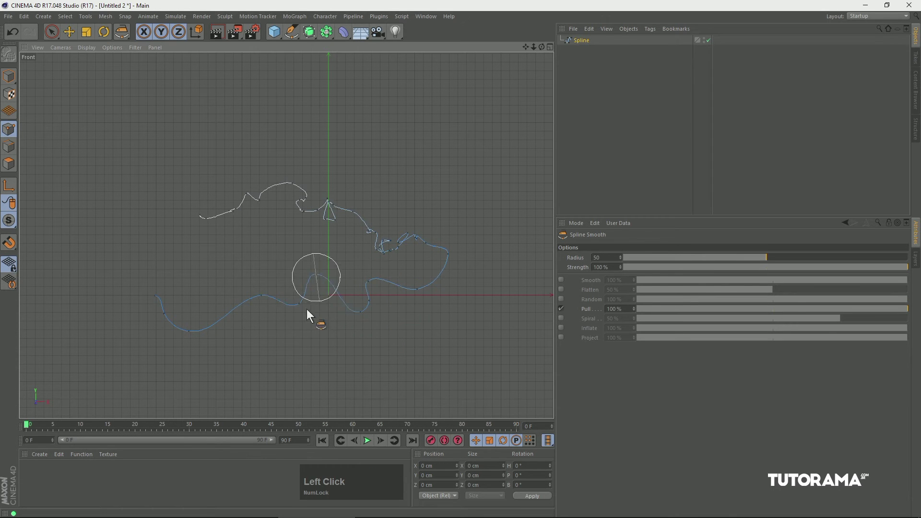
drag(226, 297, 235, 309)
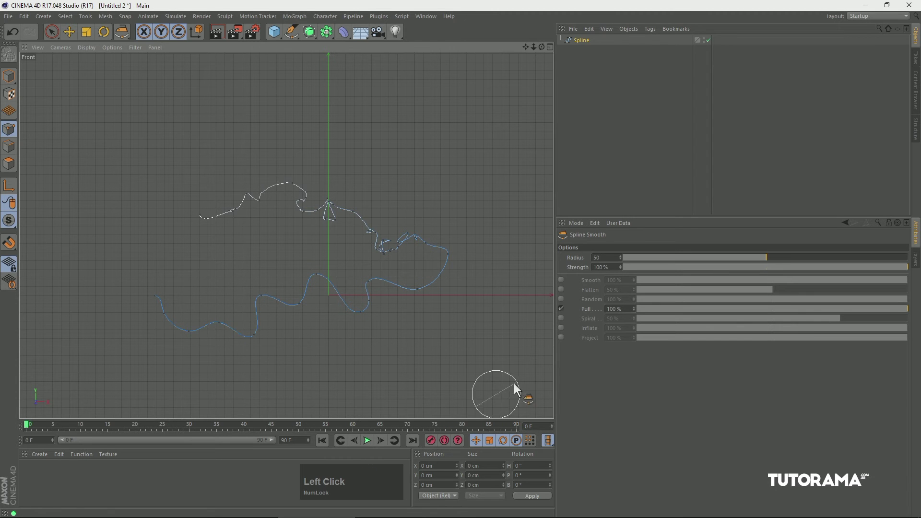
Twist the spline's lower-left section and its upper-left end into curls with the Spiral effect at 50 %.
click(561, 319)
click(589, 318)
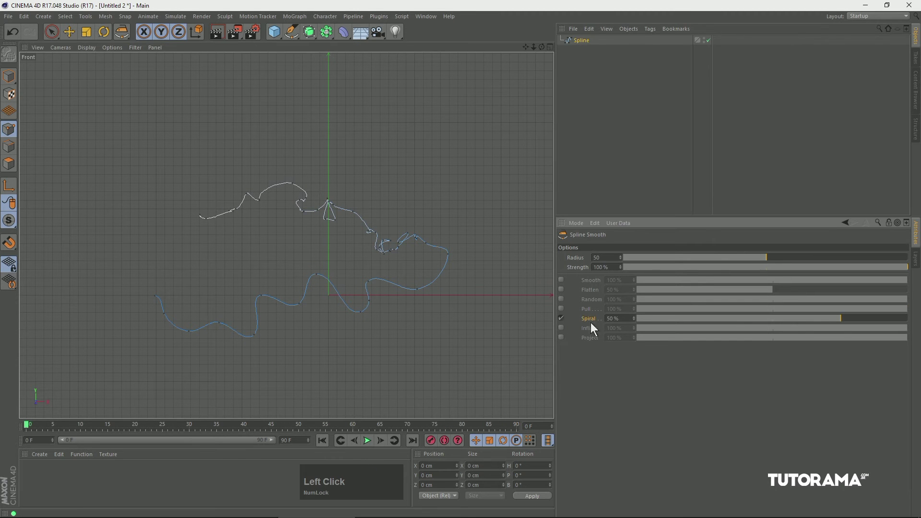
drag(203, 328, 203, 319)
drag(220, 220, 189, 264)
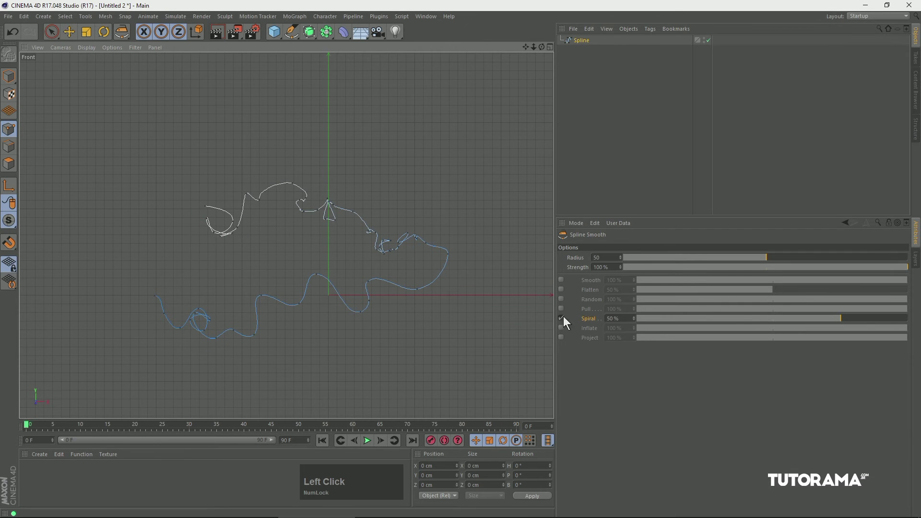
Swell the spline's lower-right bend outward with the Inflate effect at 100 %.
click(561, 328)
drag(409, 269, 414, 285)
mouse_move(420, 281)
mouse_down()
mouse_move(458, 283)
mouse_move(461, 308)
mouse_move(436, 300)
mouse_move(505, 286)
mouse_up()
Enable the Project effect for Spline Smooth and select the spline object.
click(581, 339)
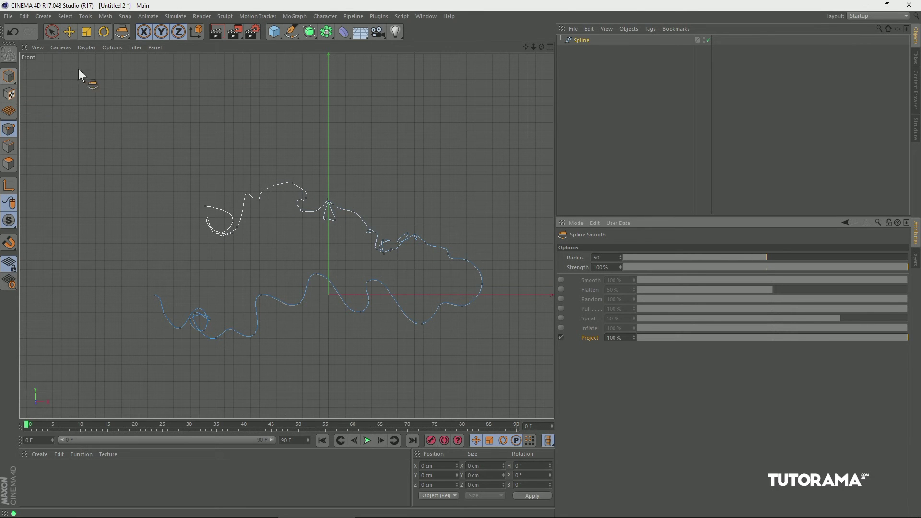
click(581, 41)
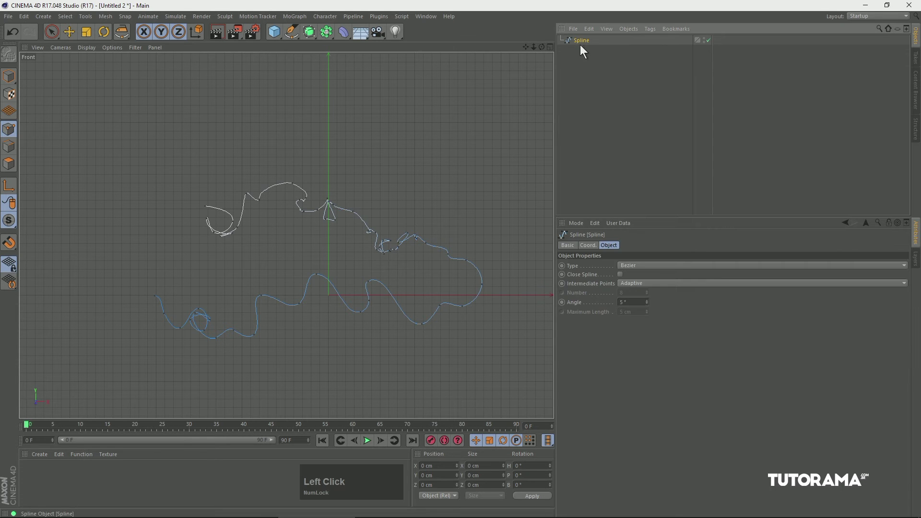
Delete the old spline and sketch a winding double-back curve across the Front view with the Sketch tool.
key(Delete)
mouse_move(288, 33)
mouse_down()
mouse_move(360, 68)
mouse_move(338, 65)
mouse_up()
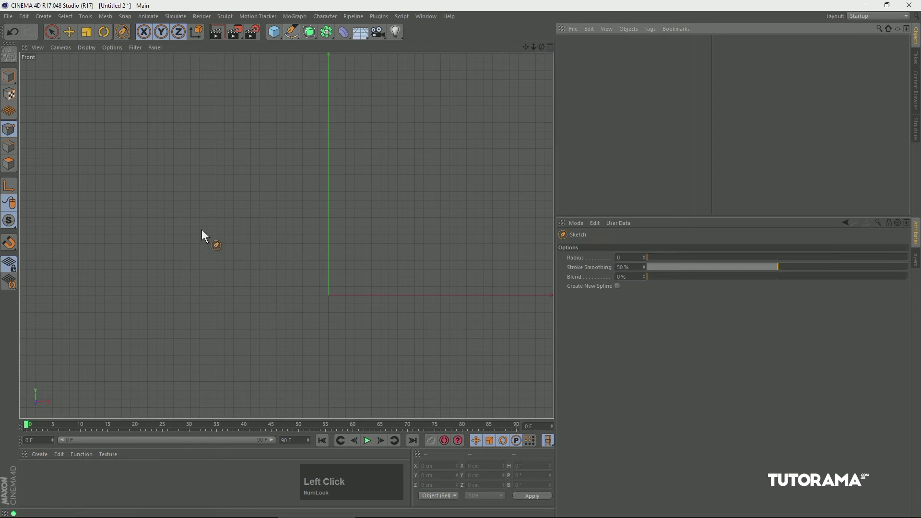
drag(165, 225, 238, 180)
drag(191, 253, 144, 247)
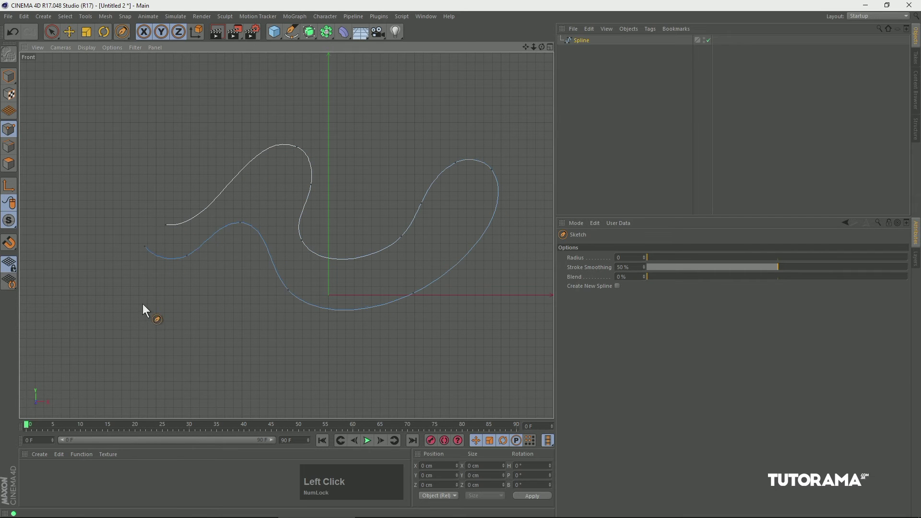
Add a sphere in model mode and move it behind the spline to about Y 52 cm, Z 160 cm.
click(9, 79)
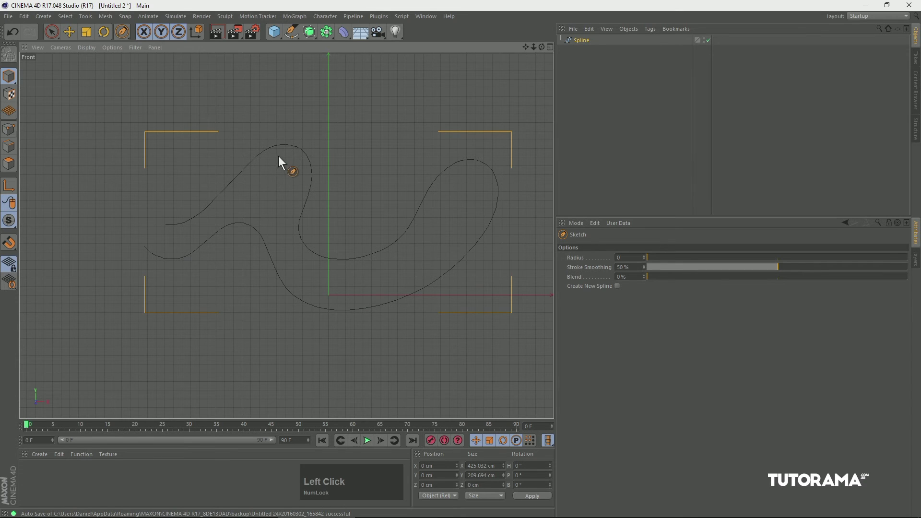
key(F1)
alt+drag(319, 171, 288, 134)
drag(276, 36, 468, 63)
click(68, 32)
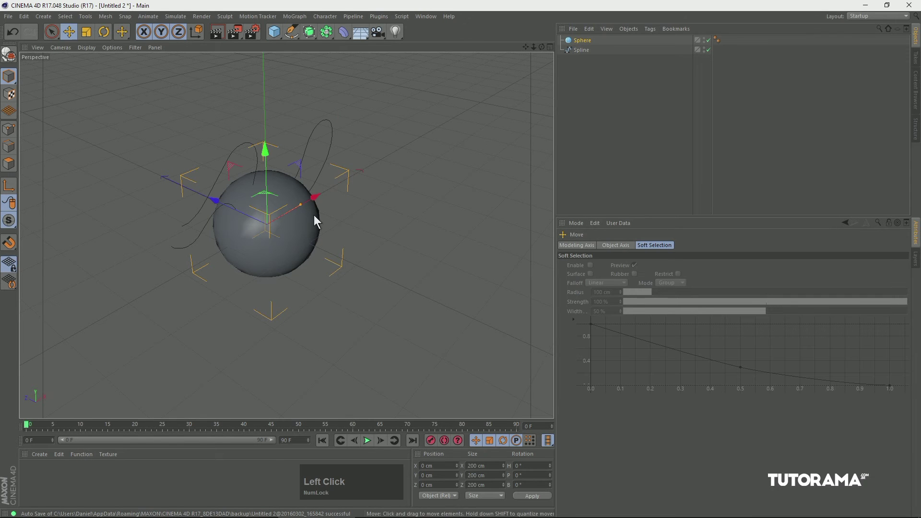
drag(217, 200, 160, 188)
drag(203, 124, 201, 100)
Enlarge the sphere to a radius of about 217 cm and move it back to about Z 275 cm.
alt+drag(182, 158, 284, 192)
click(584, 38)
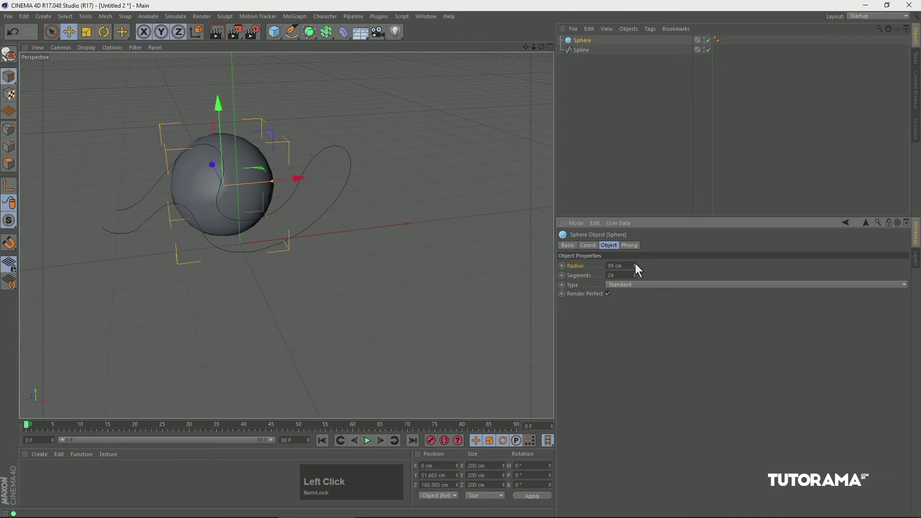
drag(635, 266, 637, 223)
alt+drag(364, 183, 326, 193)
scroll(433, 198, up, 6)
key(2)
drag(402, 194, 434, 190)
drag(353, 138, 399, 157)
Project the spline's points onto the sphere from the Front view with Spline Smooth's Project effect at 100 %.
key(F4)
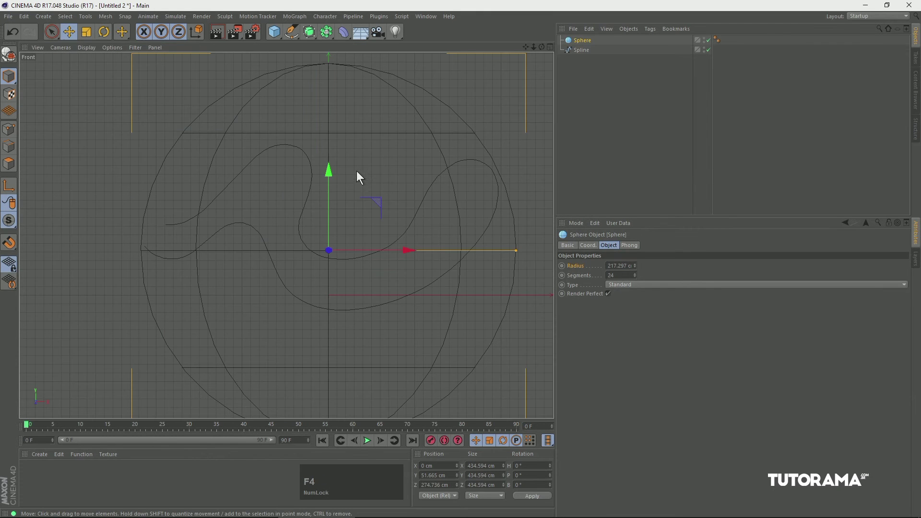
drag(387, 197, 350, 194)
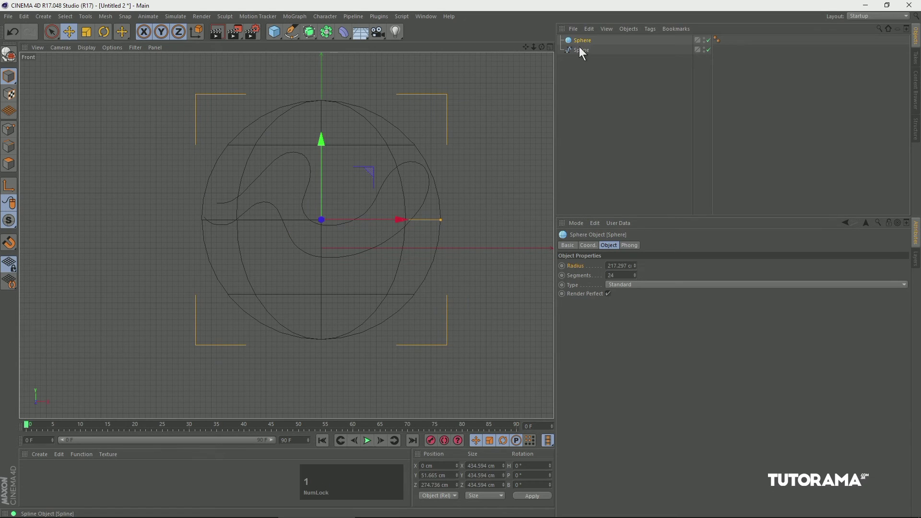
click(582, 50)
click(10, 129)
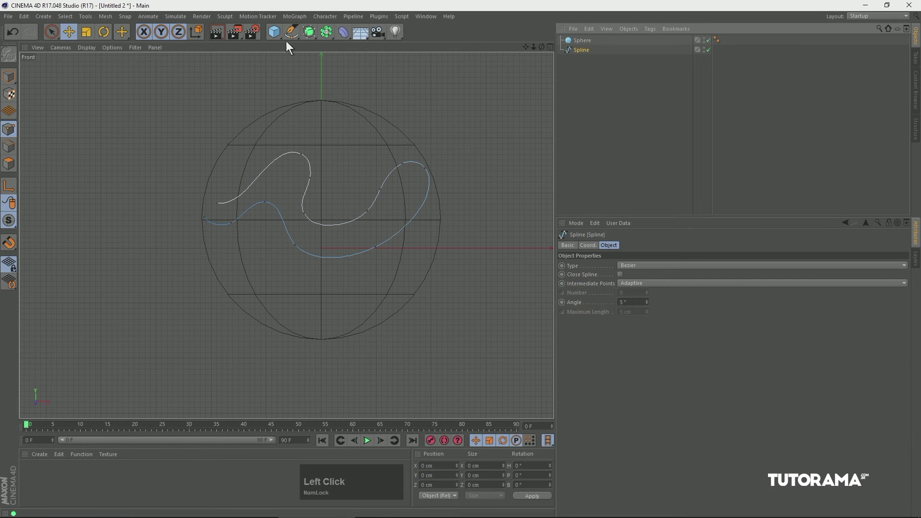
drag(291, 34, 335, 83)
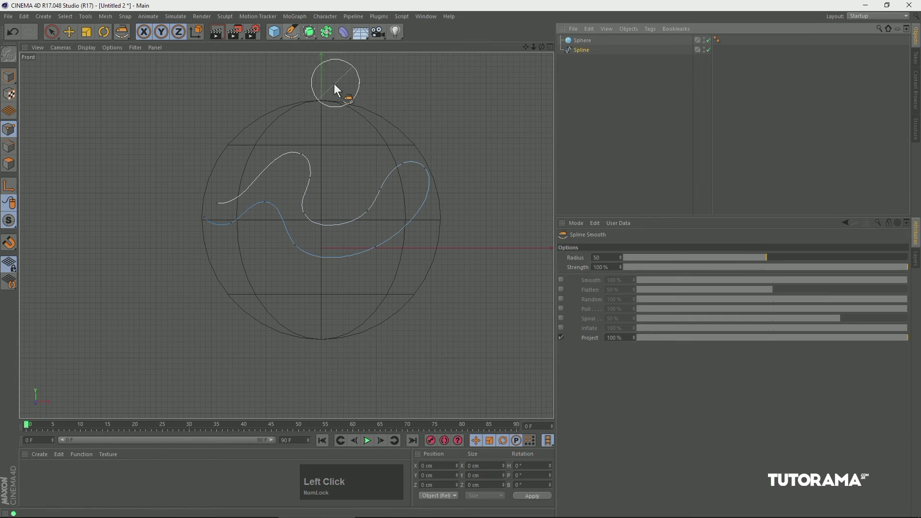
click(590, 338)
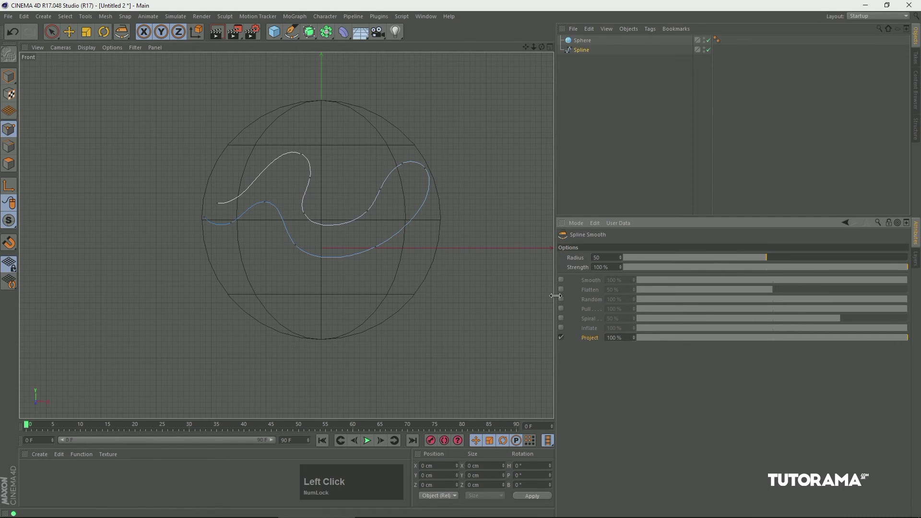
mouse_move(275, 170)
mouse_down()
mouse_move(305, 158)
mouse_move(304, 204)
mouse_move(370, 207)
mouse_move(415, 168)
mouse_move(366, 252)
mouse_move(288, 236)
mouse_up()
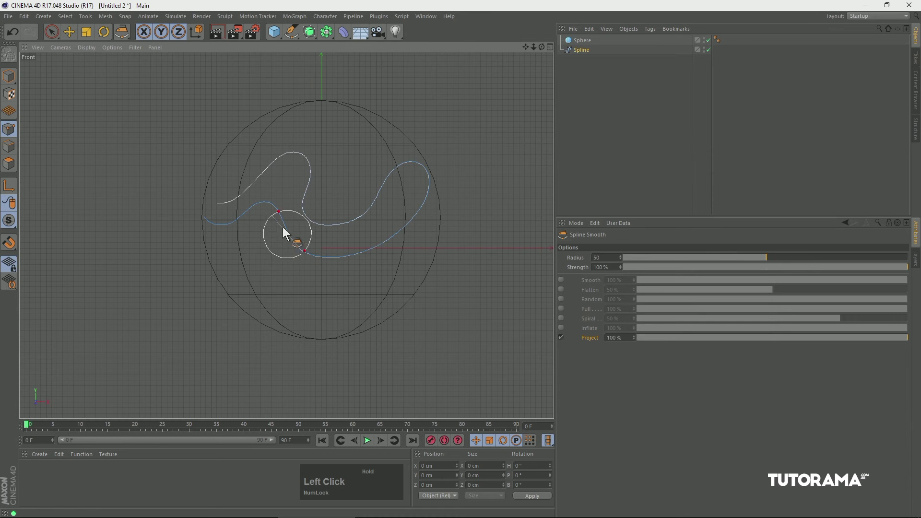
drag(224, 235, 198, 258)
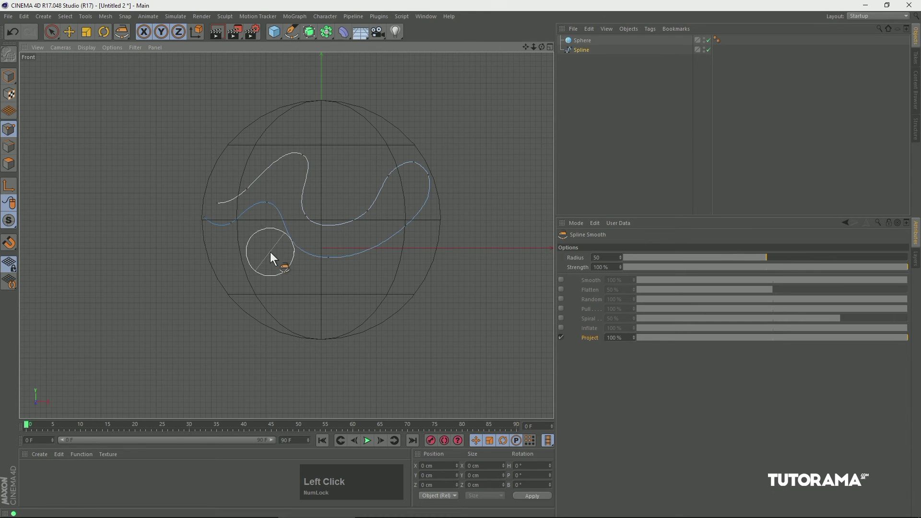
Delete the sphere in the perspective view and inspect the projected spline's shape from another angle.
key(F1)
mouse_move(286, 230)
alt+mouse_down()
mouse_move(267, 203)
mouse_move(323, 186)
mouse_move(378, 203)
mouse_move(312, 229)
mouse_move(168, 191)
mouse_move(85, 198)
mouse_move(231, 176)
mouse_move(267, 187)
mouse_move(329, 160)
alt+mouse_up()
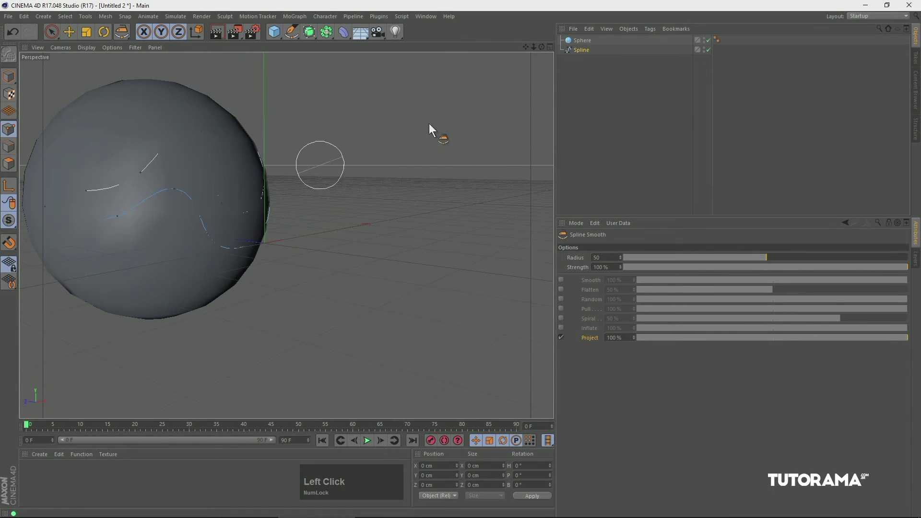
click(582, 40)
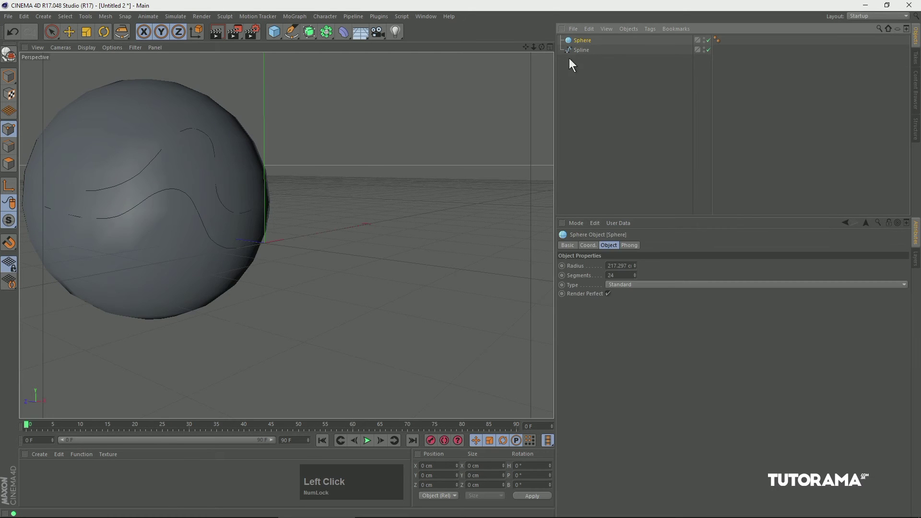
key(Delete)
alt+drag(226, 168, 346, 99)
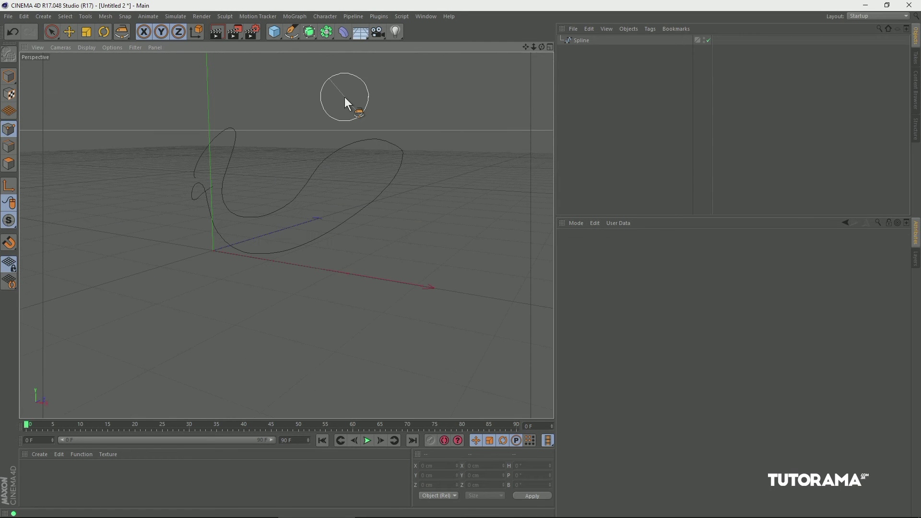
click(290, 31)
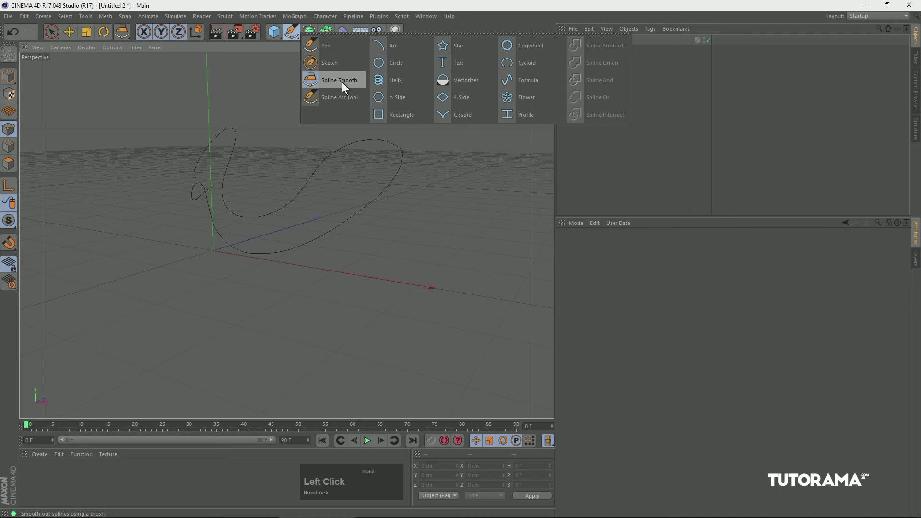
click(319, 82)
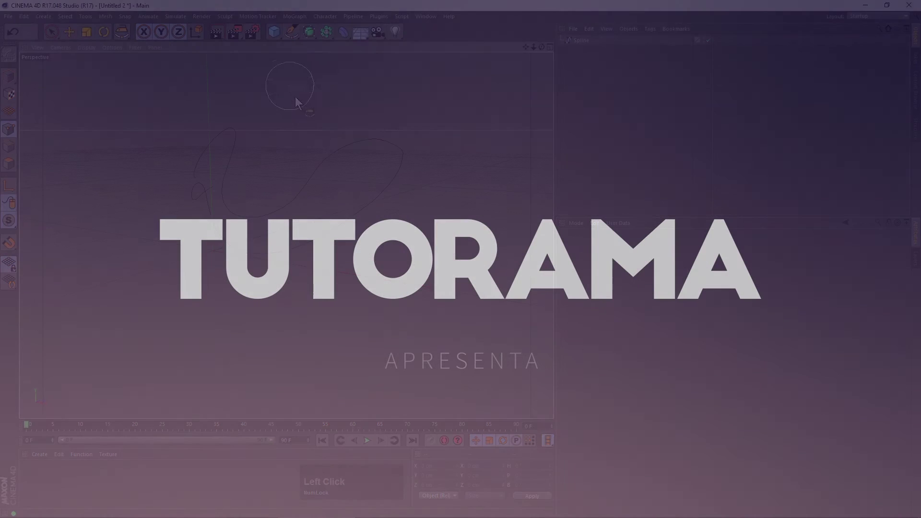
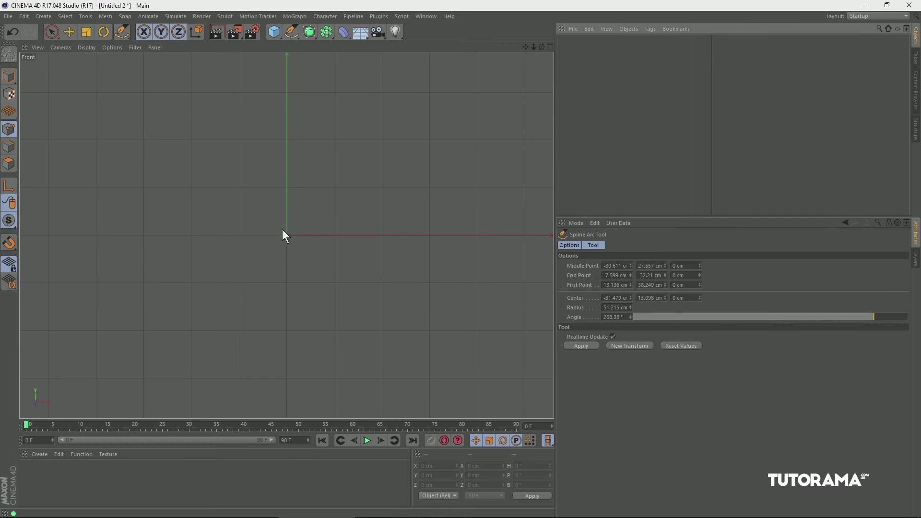
Draw a straight segment with the Spline Arc Tool from the origin to about X 98 cm, Y 99 cm.
drag(287, 237, 289, 236)
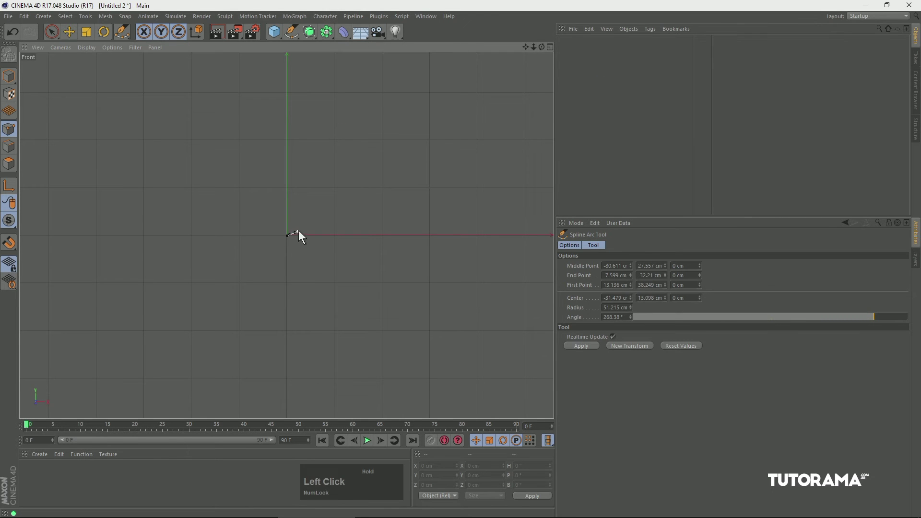
drag(327, 197, 333, 188)
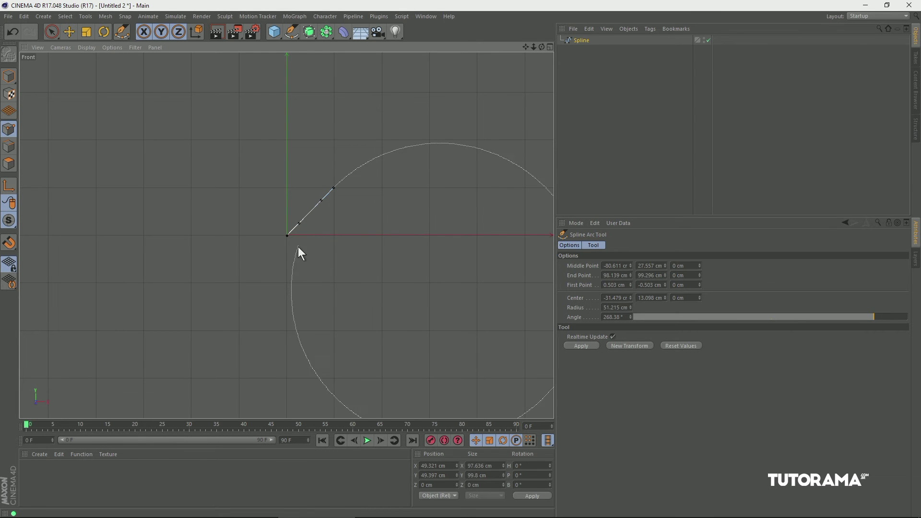
click(367, 215)
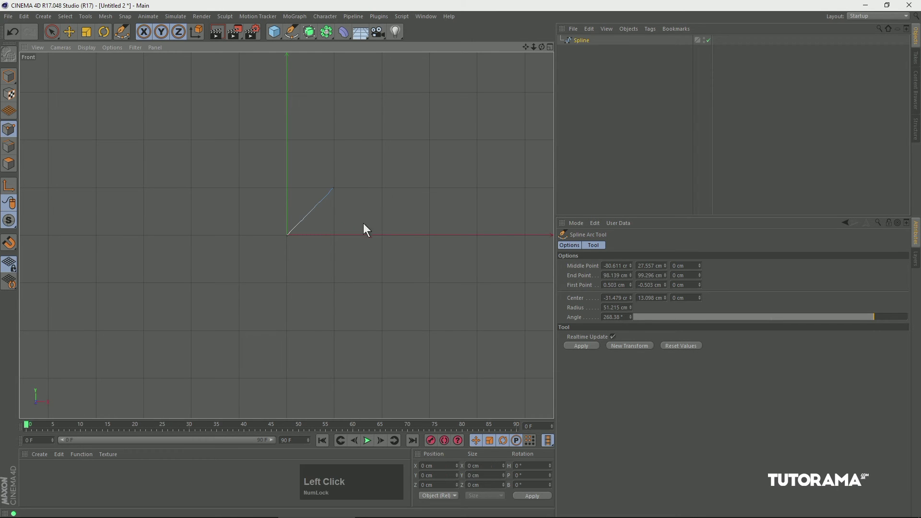
Attach an arc of about 59 cm radius and 234° to the line's upper end, finishing near the X axis.
click(335, 189)
key(ctrl+z)
click(335, 192)
click(335, 191)
mouse_move(369, 235)
mouse_down()
mouse_move(386, 225)
mouse_move(382, 197)
mouse_move(356, 186)
mouse_move(376, 192)
mouse_move(372, 241)
mouse_move(345, 252)
mouse_move(353, 227)
mouse_move(348, 245)
mouse_move(364, 242)
mouse_move(347, 235)
mouse_move(364, 235)
mouse_move(358, 223)
mouse_move(342, 233)
mouse_move(356, 236)
mouse_up()
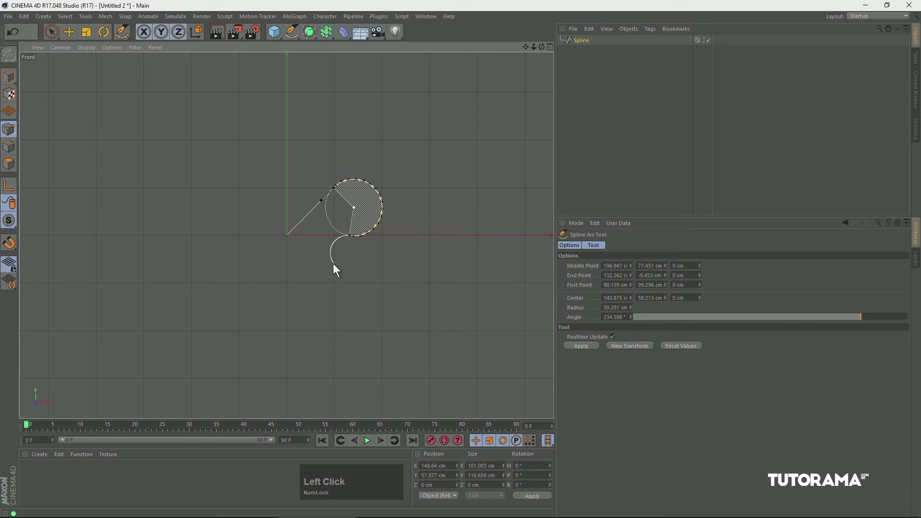
key(Escape)
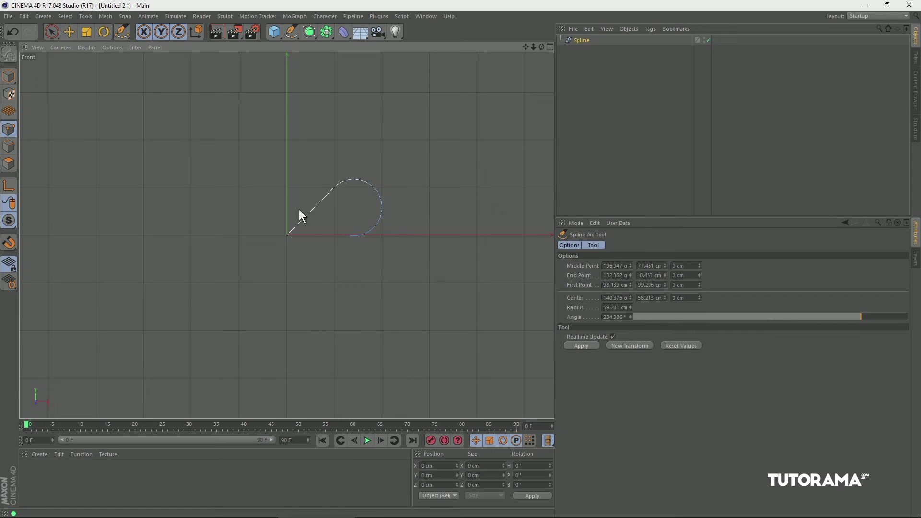
Bend the straight segment up and outward into an arc of about 93 cm radius with the Spline Arc Tool.
mouse_move(312, 210)
mouse_down()
mouse_move(266, 154)
mouse_move(259, 158)
mouse_up()
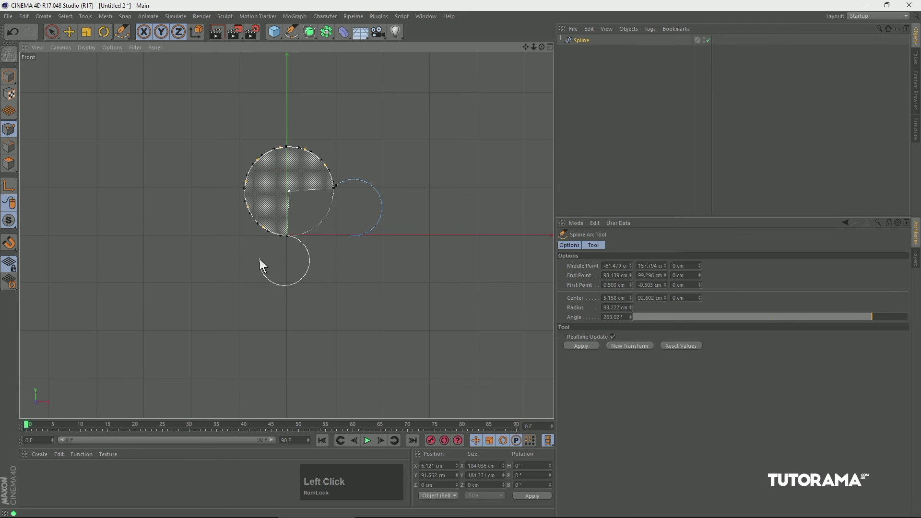
key(Escape)
key(ctrl+z)
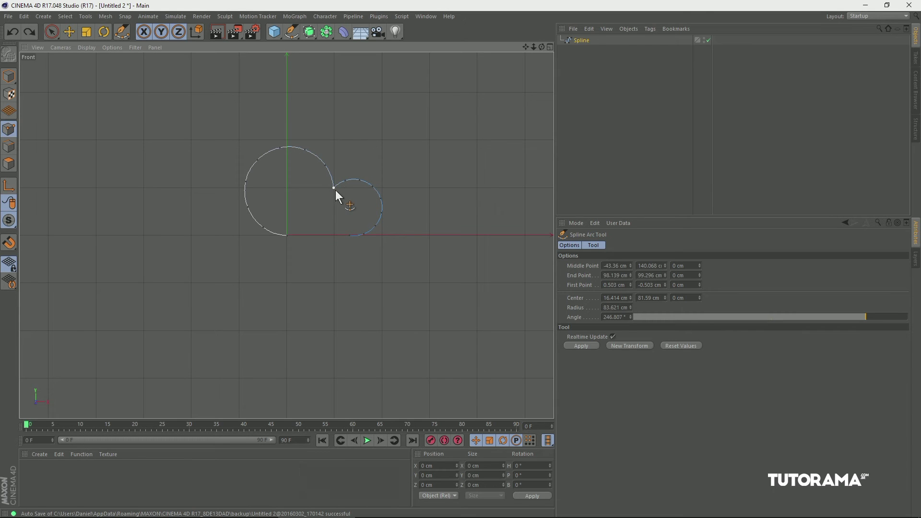
Delete the arc spline and draw an open five-point zigzag in the Front view with the Bezier Pen.
click(580, 40)
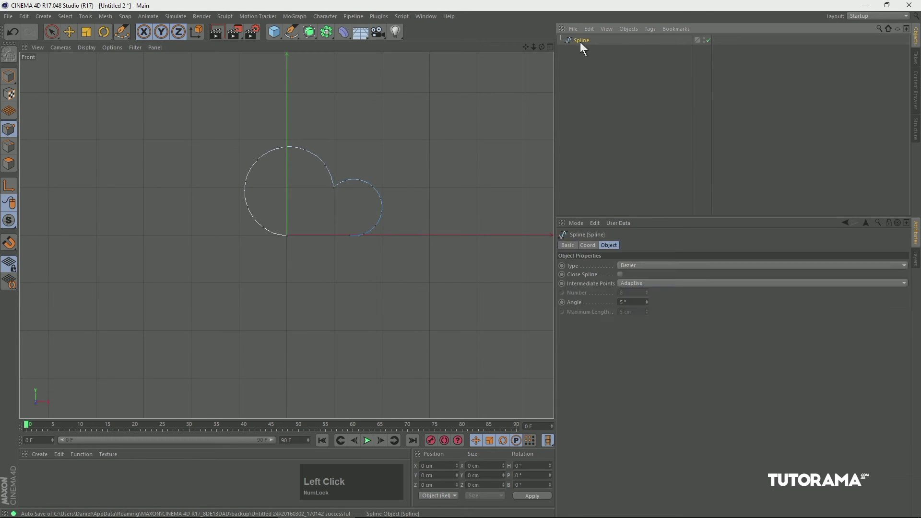
key(Delete)
click(291, 32)
drag(289, 32, 344, 42)
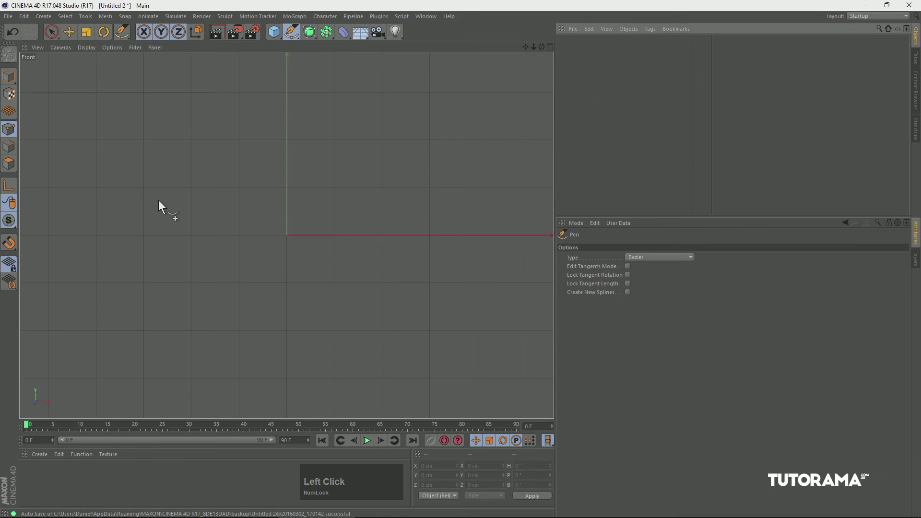
click(151, 195)
click(245, 170)
click(345, 207)
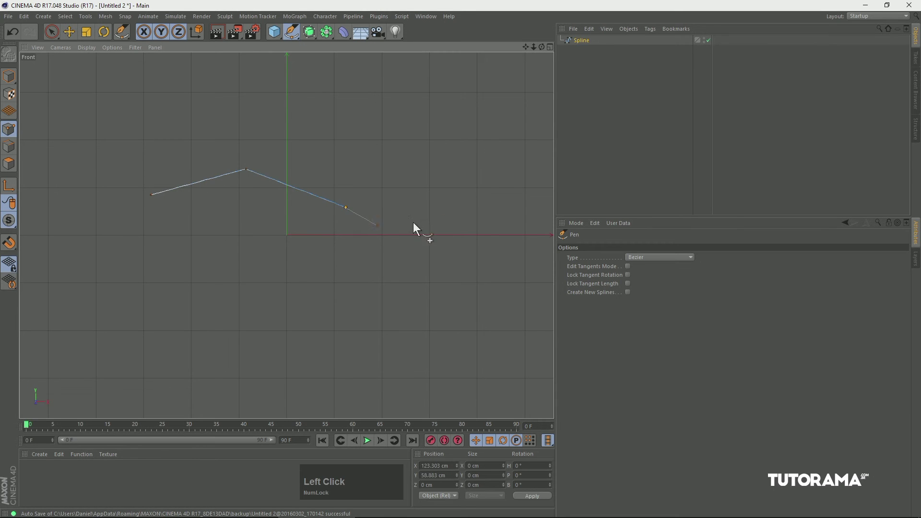
click(485, 210)
key(Escape)
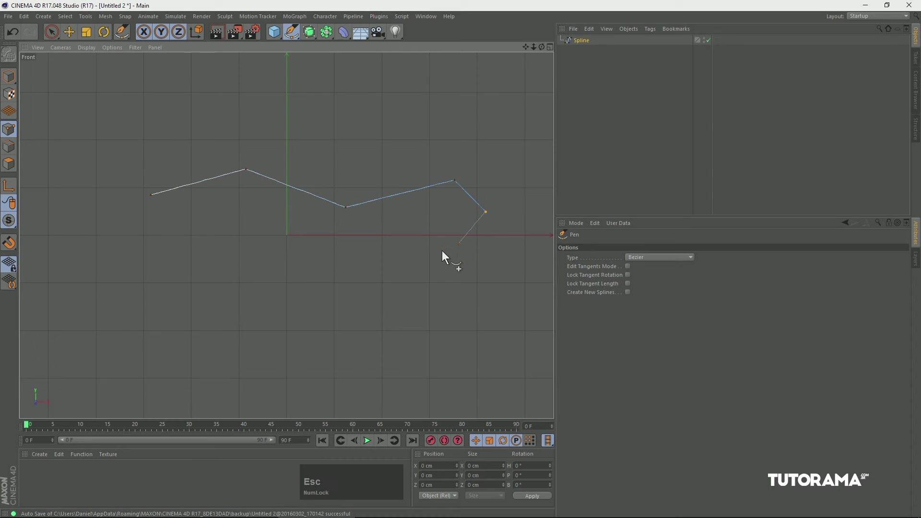
Bend the zigzag's second segment downward into an arc of about 112 cm radius with the Spline Arc Tool.
drag(292, 36, 329, 94)
drag(290, 186, 263, 230)
key(Escape)
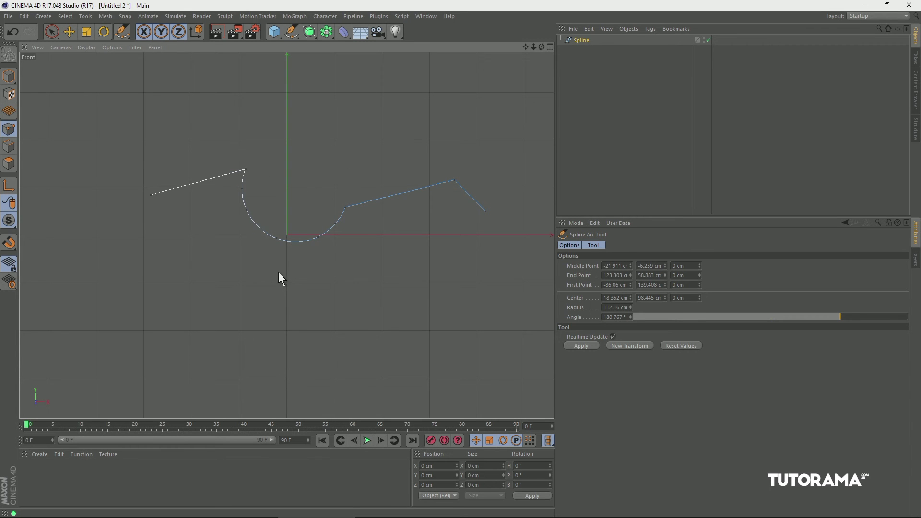
Delete the zigzag spline and bring up the available spline primitives.
click(579, 41)
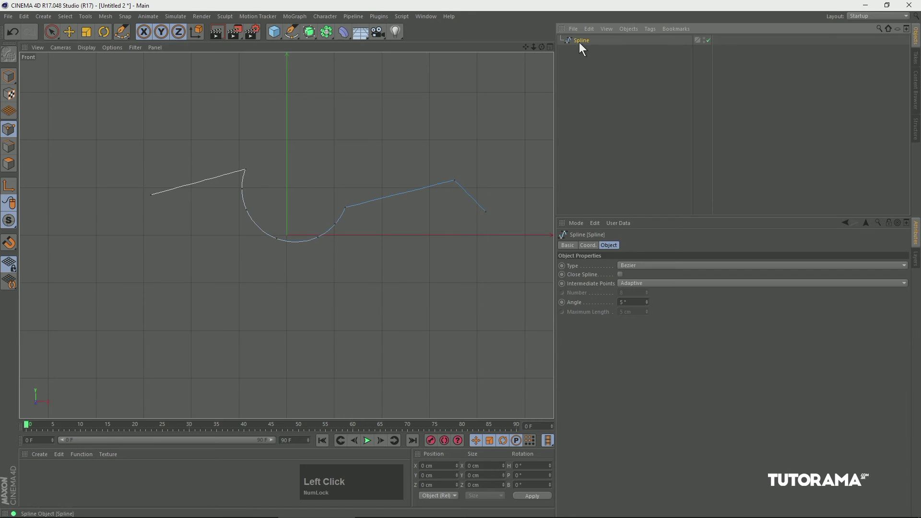
key(Delete)
drag(292, 32, 436, 117)
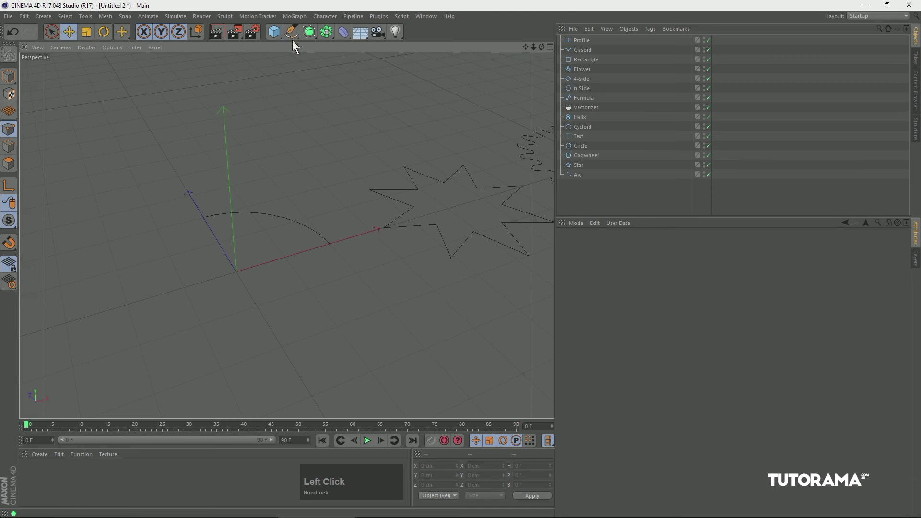
Select the Arc spline and set its radius to 206 cm.
drag(292, 31, 352, 223)
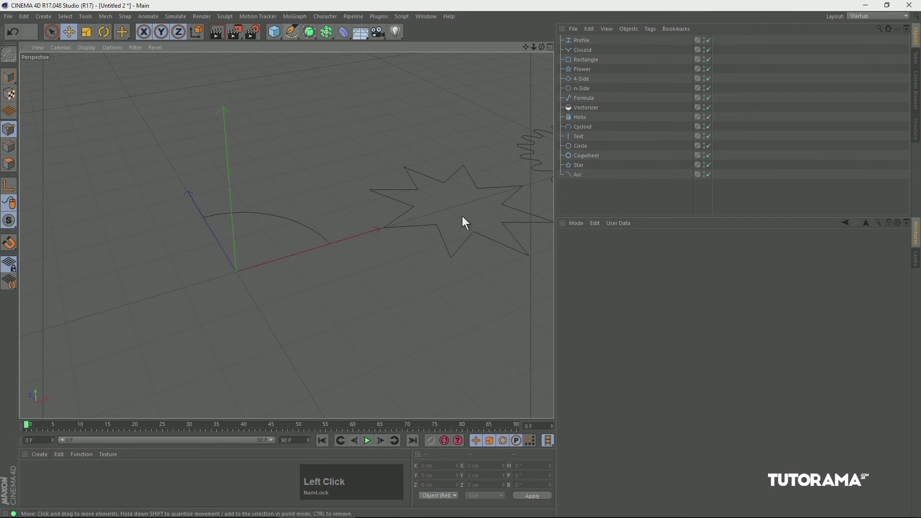
click(576, 175)
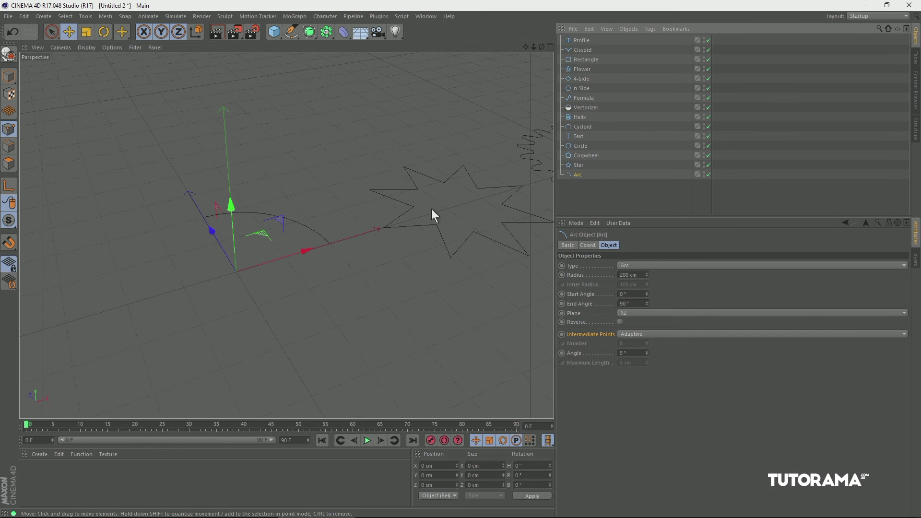
drag(294, 36, 319, 107)
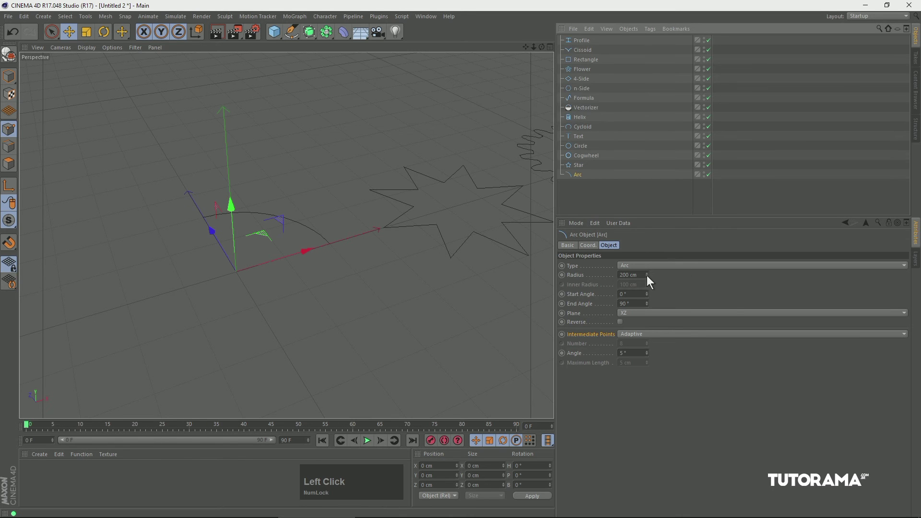
mouse_move(647, 277)
mouse_down()
mouse_move(645, 286)
mouse_move(648, 264)
mouse_move(644, 290)
mouse_move(653, 215)
mouse_move(647, 292)
mouse_move(652, 265)
mouse_up()
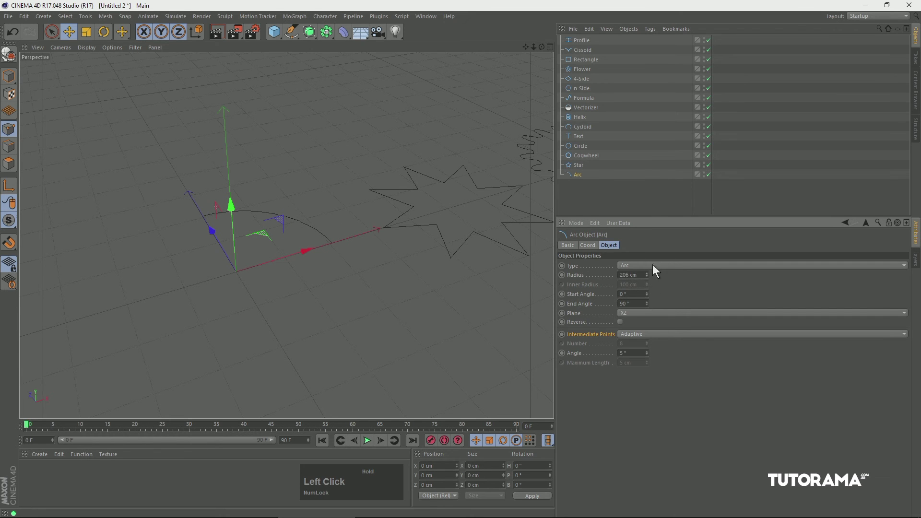
Try the Segment type on the Arc, switch it to Ring, and set radius 183 cm and inner radius 145 cm.
click(652, 265)
click(641, 293)
click(653, 265)
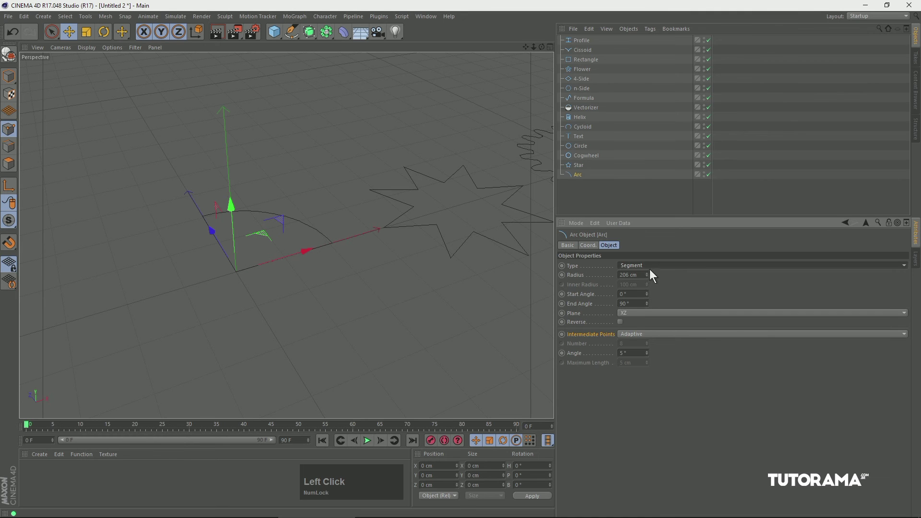
click(641, 304)
mouse_move(647, 273)
mouse_down()
mouse_move(650, 226)
mouse_move(637, 286)
mouse_move(649, 285)
mouse_move(652, 269)
mouse_up()
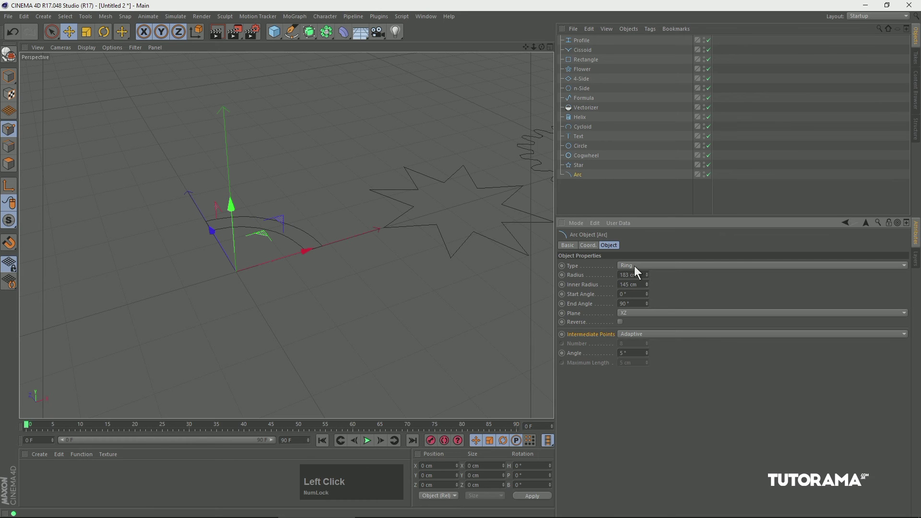
Return the spline's type to Arc with a 5° start angle and a 179° end angle.
drag(647, 296, 655, 257)
click(645, 267)
click(641, 277)
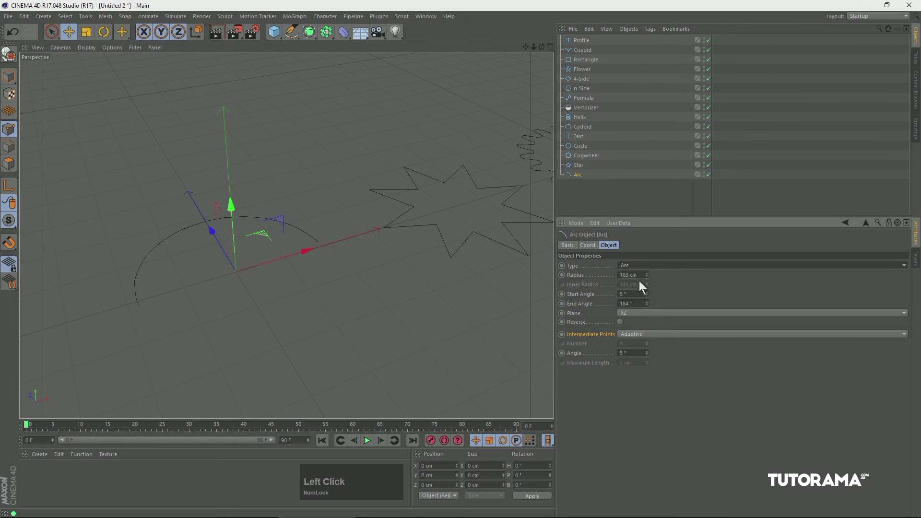
mouse_move(646, 303)
mouse_down()
mouse_move(650, 281)
mouse_move(649, 308)
mouse_up()
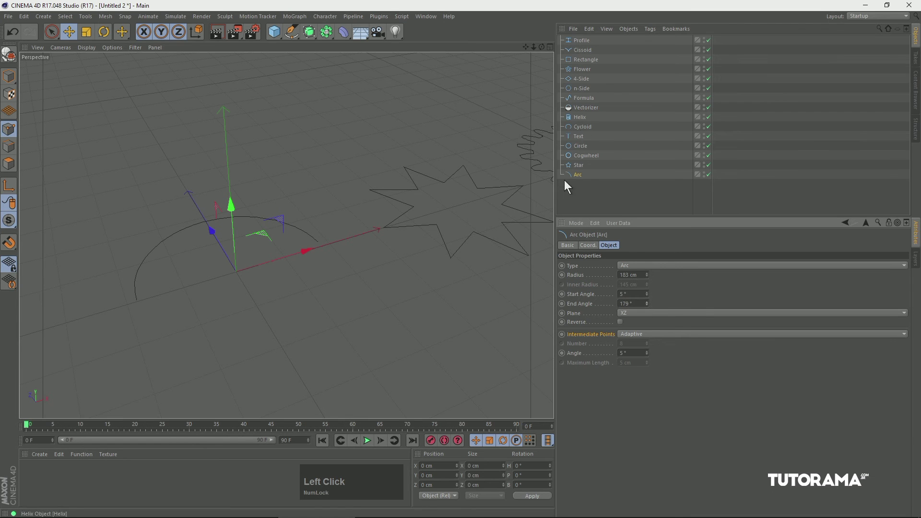
Select the Star spline and adjust its inner radius and number of points.
click(292, 31)
drag(304, 38, 372, 222)
drag(427, 208, 353, 218)
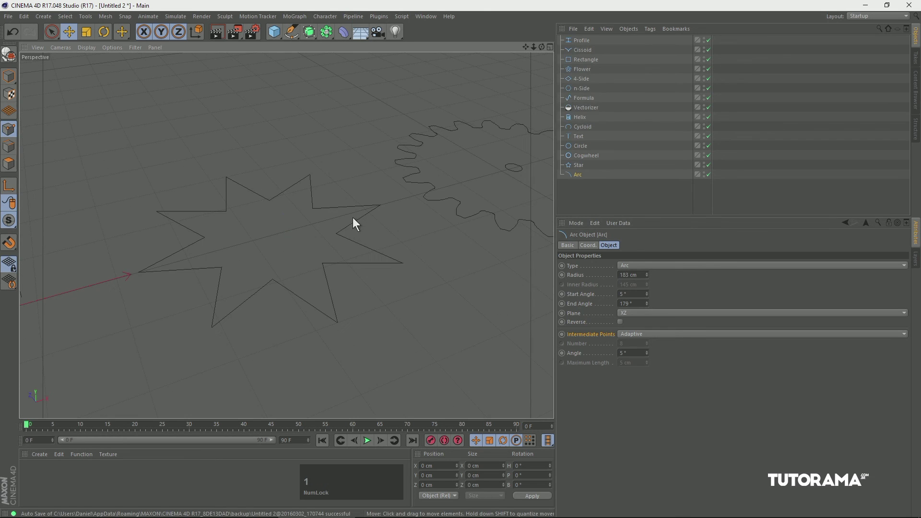
click(579, 165)
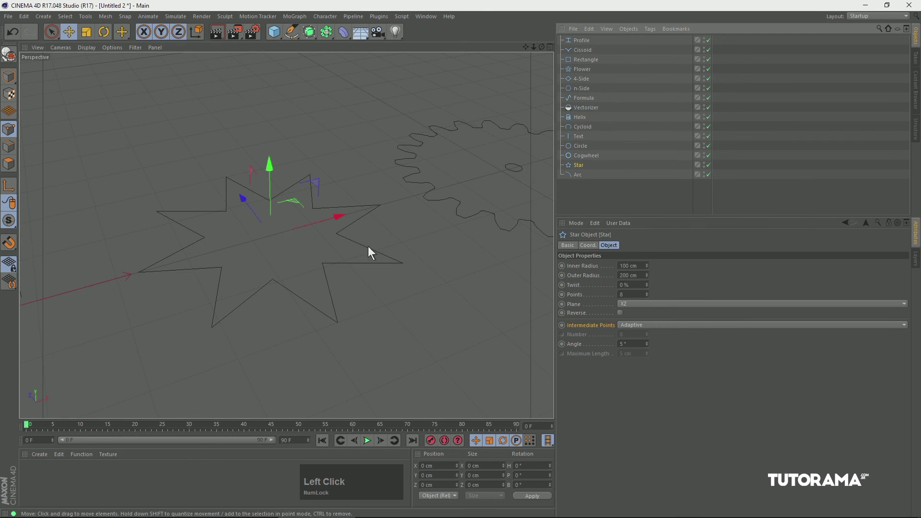
mouse_move(649, 264)
mouse_down()
mouse_move(652, 232)
mouse_move(644, 275)
mouse_move(653, 224)
mouse_move(629, 306)
mouse_move(655, 231)
mouse_move(651, 266)
mouse_move(631, 301)
mouse_move(656, 249)
mouse_up()
mouse_move(647, 295)
mouse_down()
mouse_move(649, 286)
mouse_move(648, 295)
mouse_up()
Select the Cogwheel spline, enable Legacy Mode, set 21 teeth and reduce the inner radius.
click(586, 158)
key(1)
drag(459, 154, 193, 207)
key(2)
drag(248, 218, 281, 219)
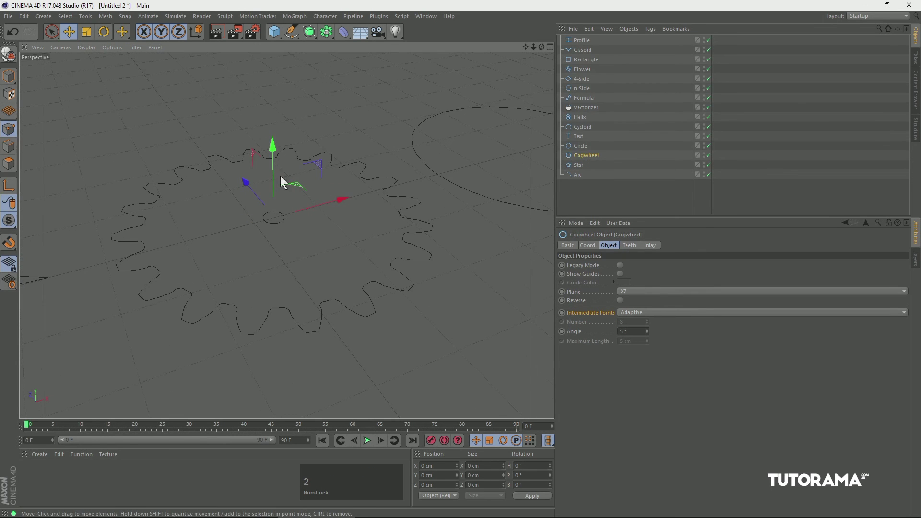
click(620, 266)
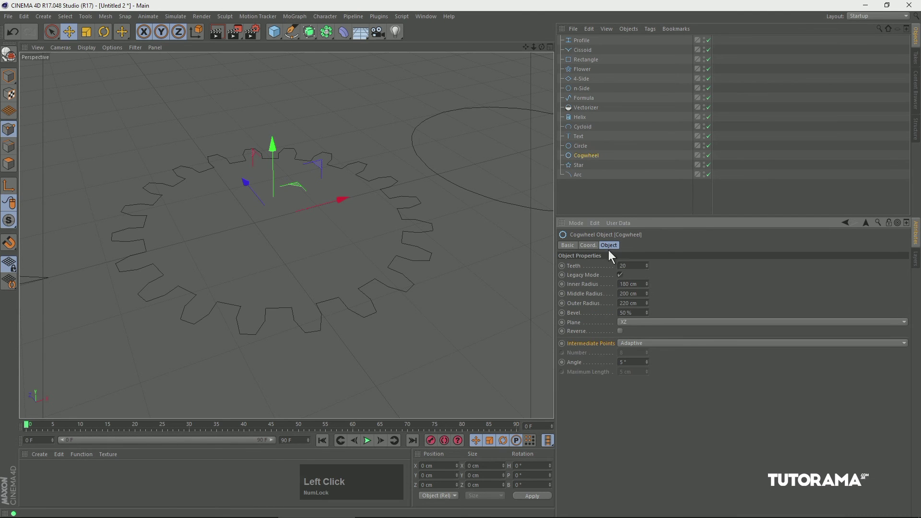
mouse_move(646, 267)
mouse_down()
mouse_move(648, 255)
mouse_move(648, 275)
mouse_up()
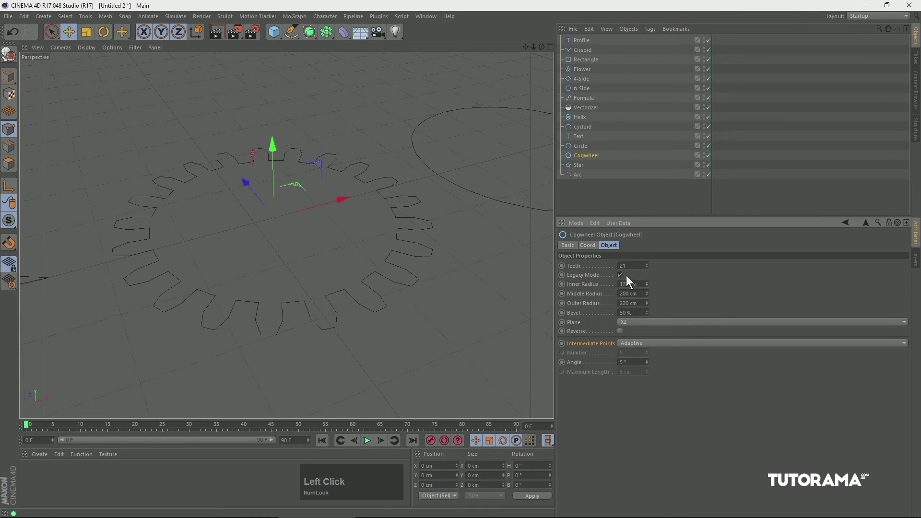
Turn off the Cogwheel's Legacy Mode and set 19 teeth, 3° orientation, about 157 cm pitch radius and 10.5° pressure angle.
click(620, 275)
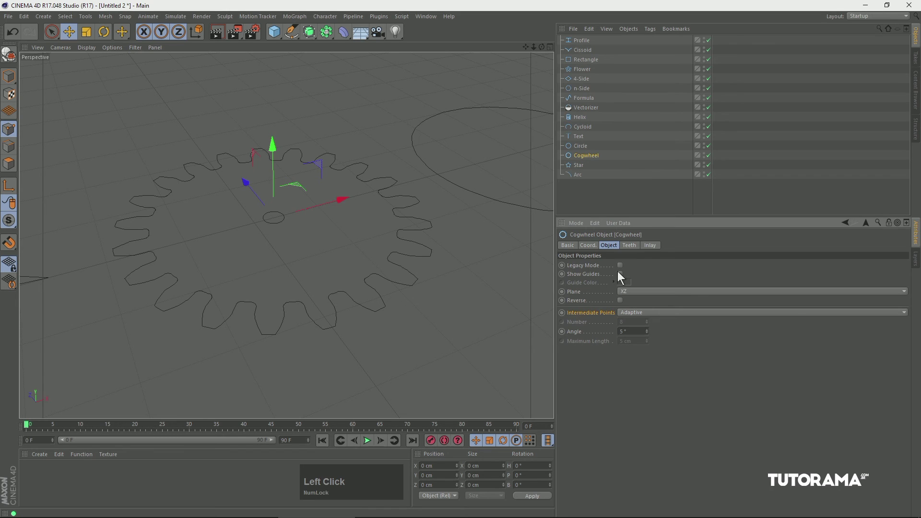
click(630, 246)
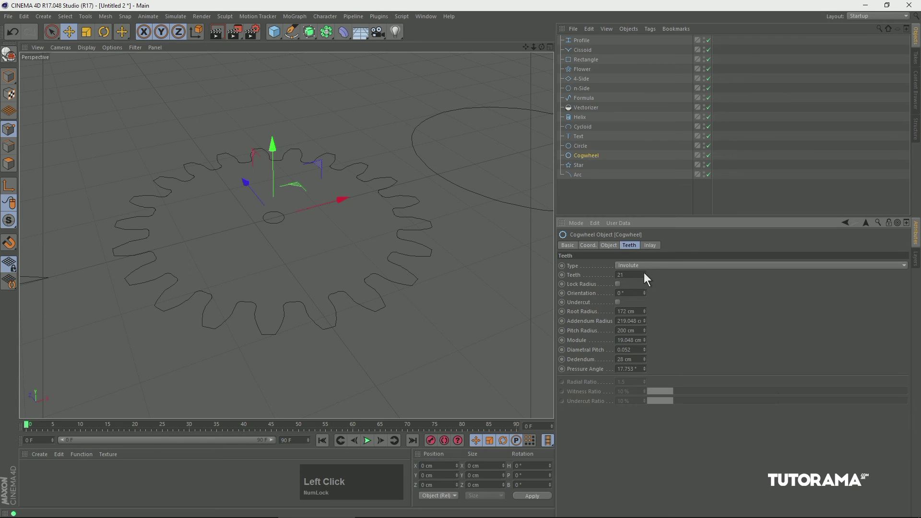
drag(645, 275, 644, 350)
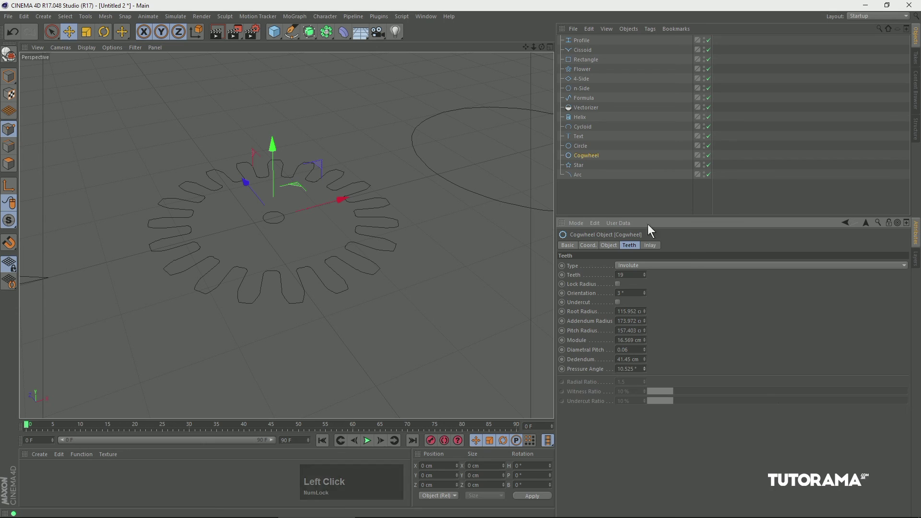
Give the Cogwheel a Spokes inlay with 11 spokes, -8° orientation, 85 cm outer radius, 30% outer width and 57% inner width.
click(652, 246)
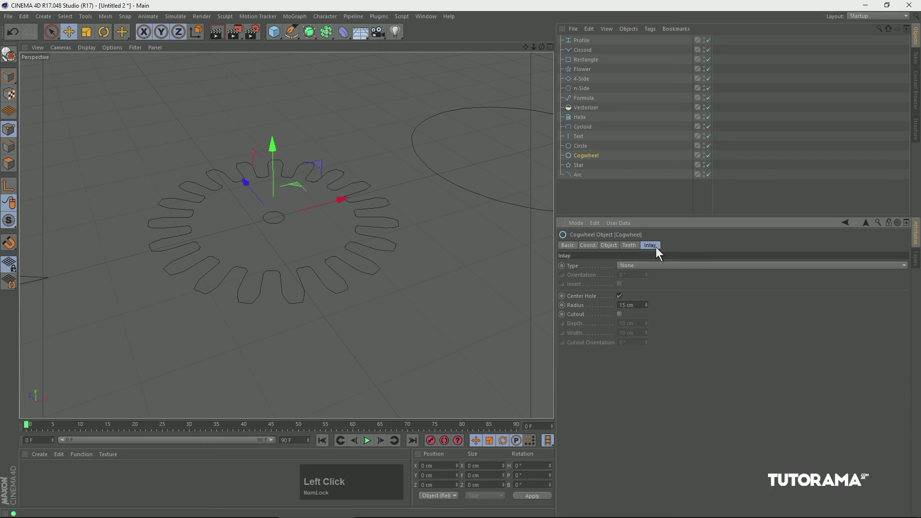
click(640, 266)
click(637, 285)
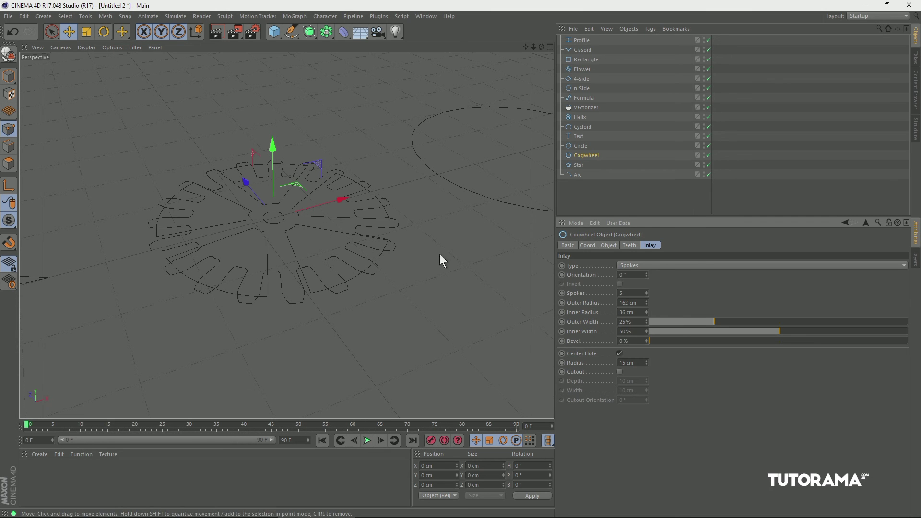
drag(648, 271, 626, 345)
mouse_move(715, 321)
mouse_down()
mouse_move(750, 318)
mouse_move(695, 322)
mouse_move(727, 323)
mouse_up()
drag(780, 335, 805, 327)
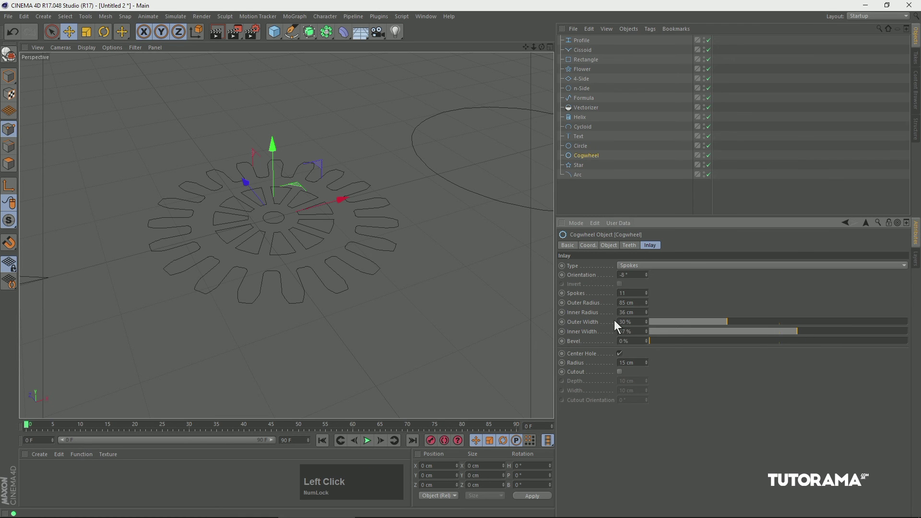
Set the Cogwheel's center hole radius to 25 cm and enable its cutout.
click(620, 354)
click(620, 353)
drag(647, 363, 635, 388)
click(620, 372)
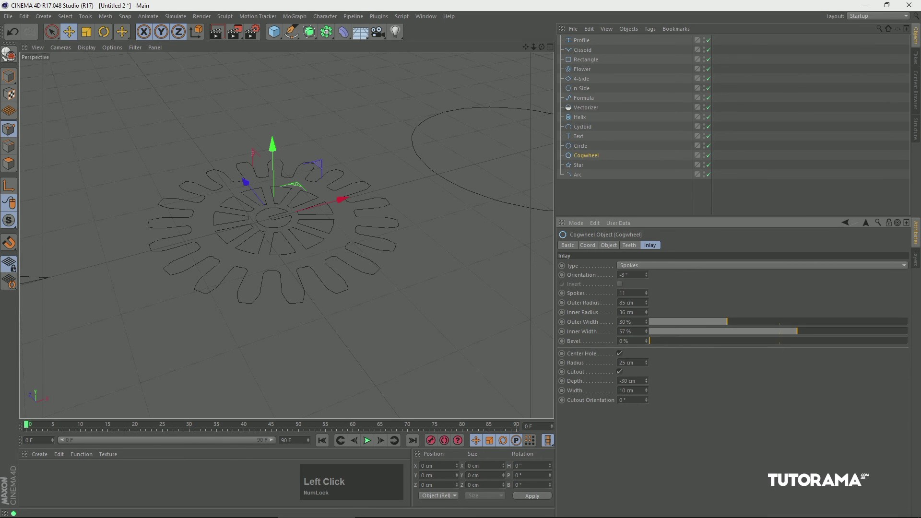
Select the Circle spline, make it an ellipse and adjust its radius.
click(580, 146)
key(1)
drag(433, 147, 437, 246)
key(2)
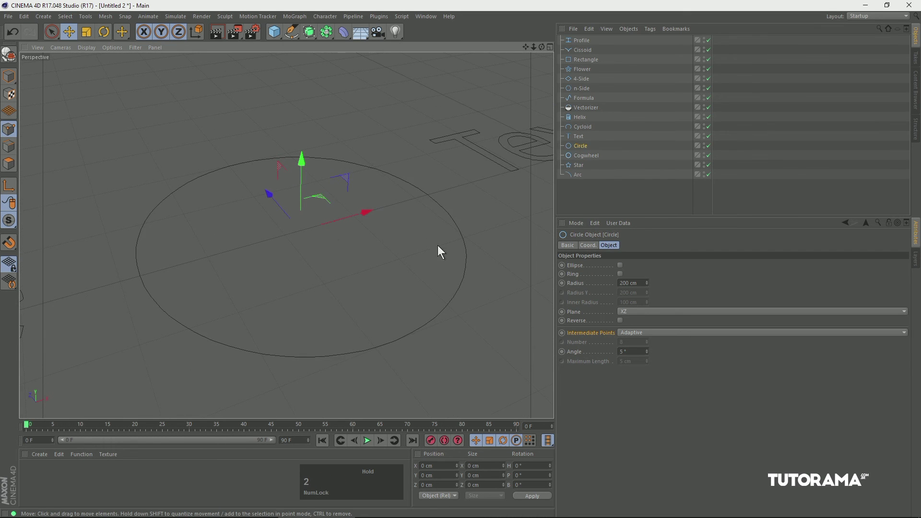
click(620, 265)
mouse_move(647, 283)
mouse_down()
mouse_move(640, 296)
mouse_move(646, 280)
mouse_up()
Turn off the Circle's Ellipse option, make it a ring and adjust its radius.
click(620, 265)
click(621, 274)
mouse_move(647, 286)
mouse_down()
mouse_move(649, 257)
mouse_move(649, 302)
mouse_move(649, 280)
mouse_move(645, 288)
mouse_up()
Select the Text spline and change its text to C4D.
click(578, 138)
alt+middle_drag(457, 143, 240, 235)
scroll(282, 242, up, 5)
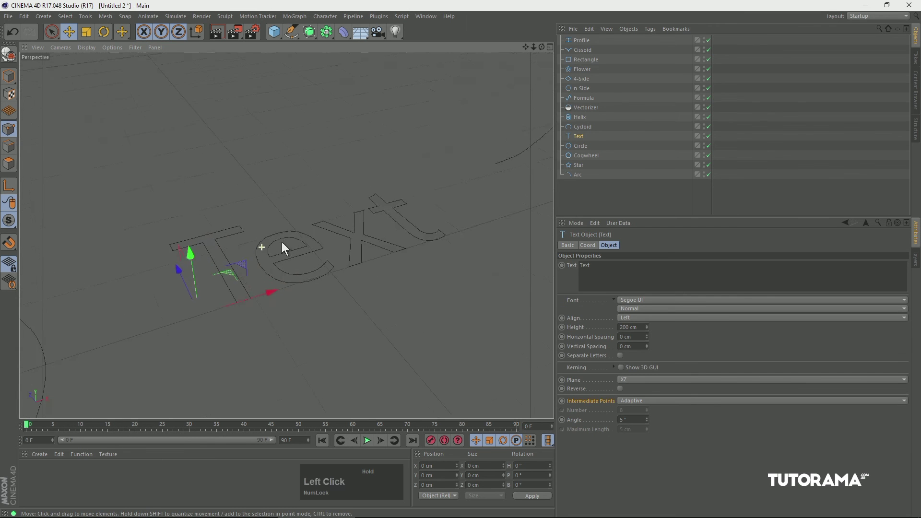
alt+middle_drag(348, 218, 312, 207)
click(614, 246)
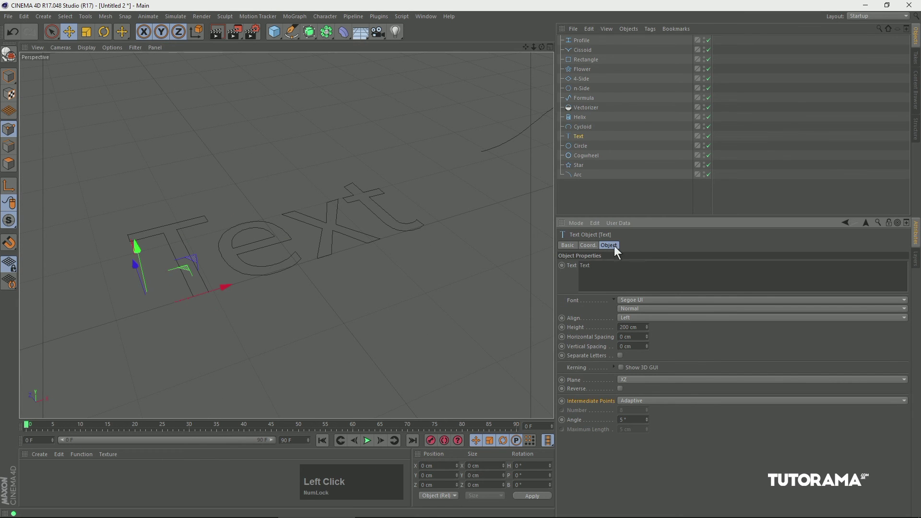
drag(593, 266, 561, 271)
text(C4D)
click(648, 244)
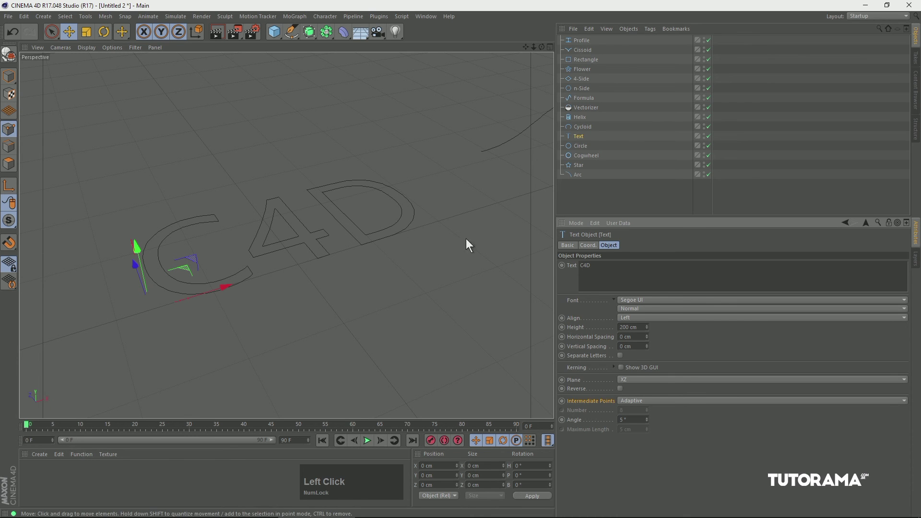
Set the C4D text's font to Segoe UI Black in the Regular style.
click(639, 301)
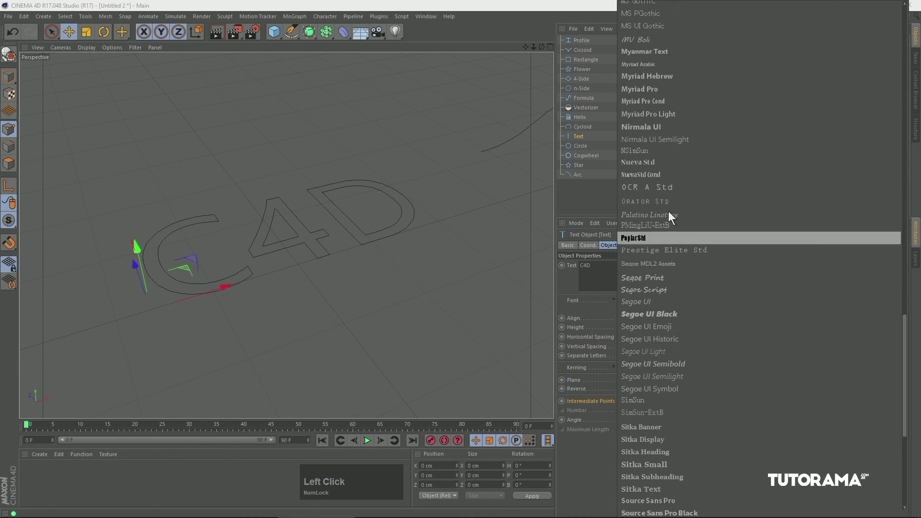
click(650, 314)
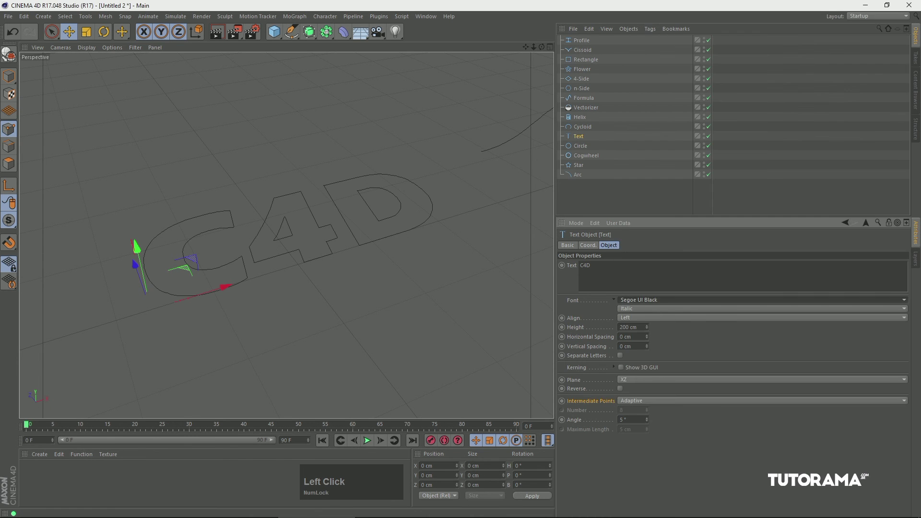
click(630, 309)
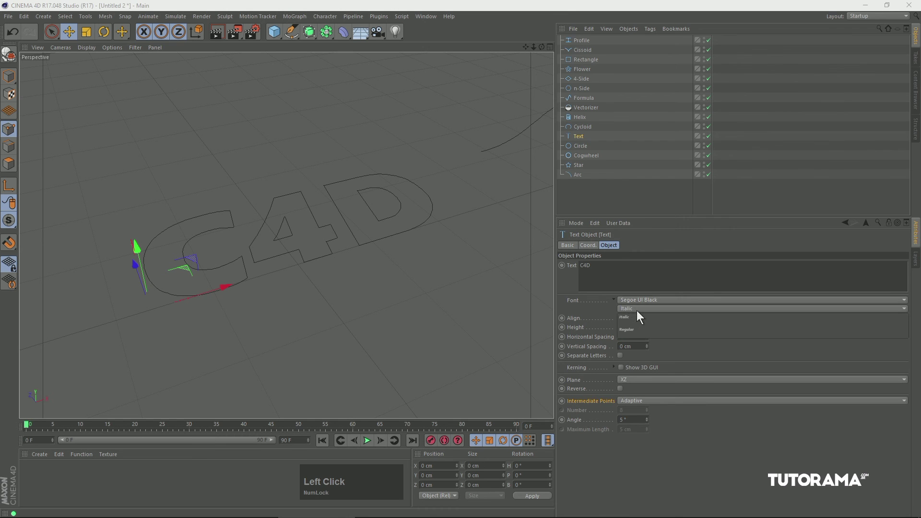
click(627, 330)
Try Middle and Right alignment on the C4D text and return it to Left.
click(636, 318)
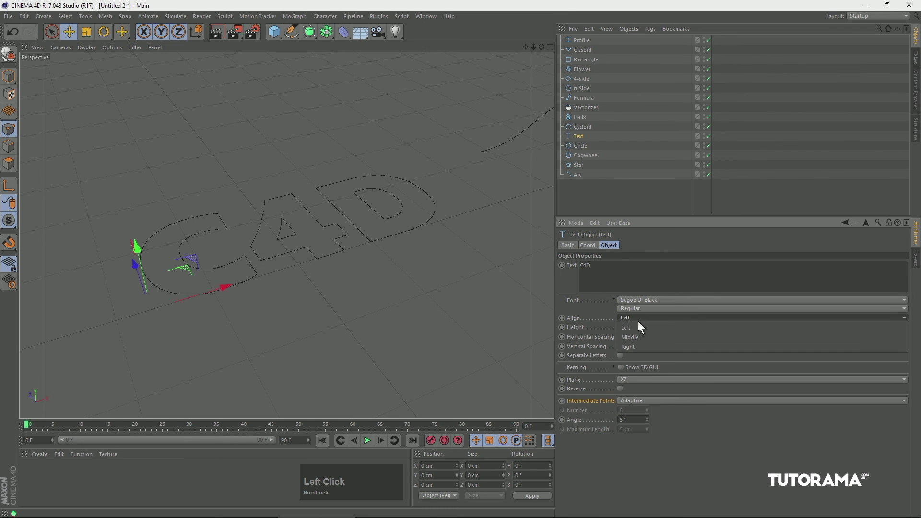
click(634, 337)
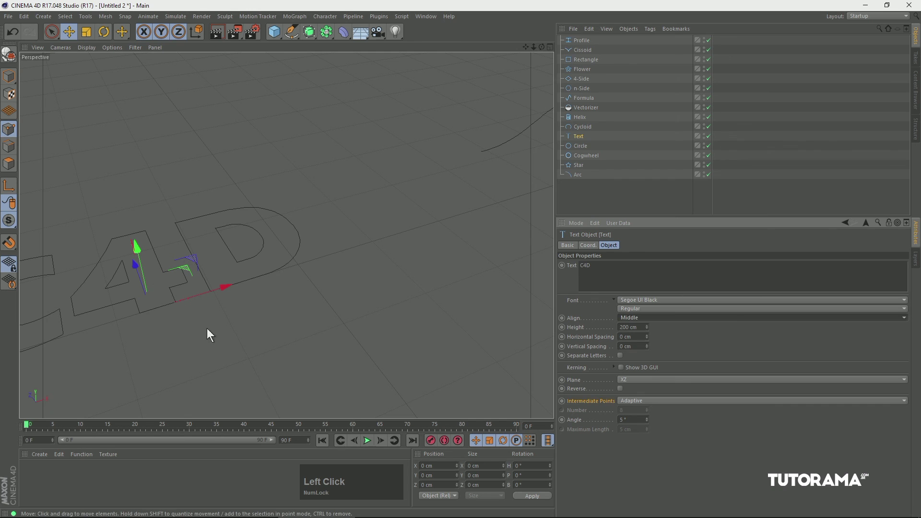
click(634, 317)
click(637, 346)
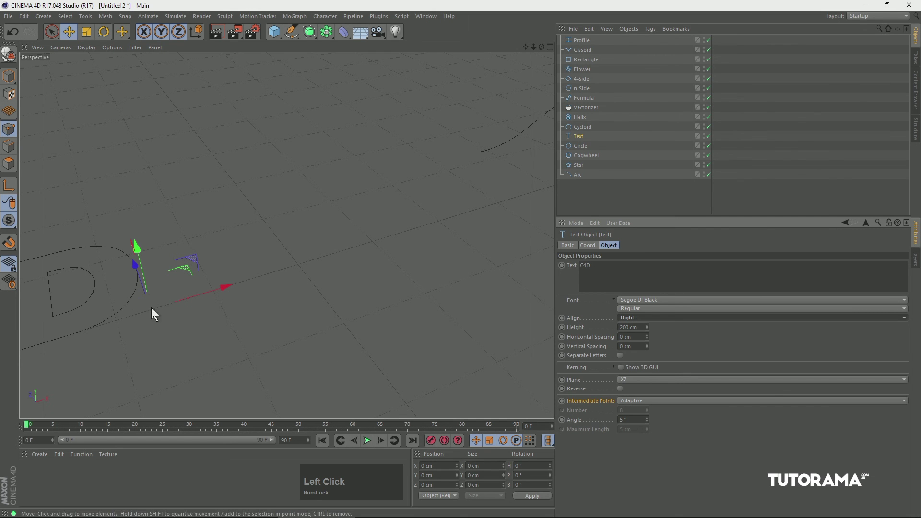
click(663, 318)
click(652, 328)
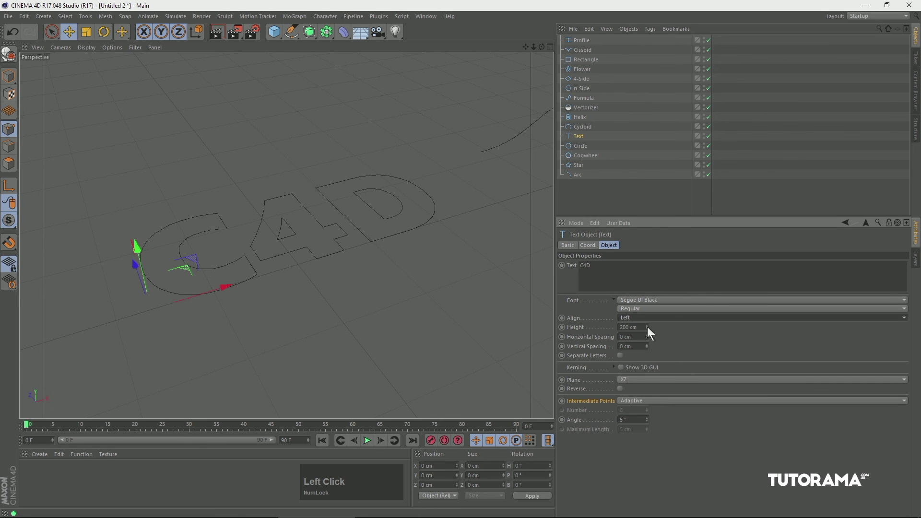
Set the text height to 155 cm with 7 cm horizontal spacing and add a second line reading TUTORIAL.
drag(642, 306, 650, 330)
key(ctrl+z)
click(595, 266)
key(shift+Return)
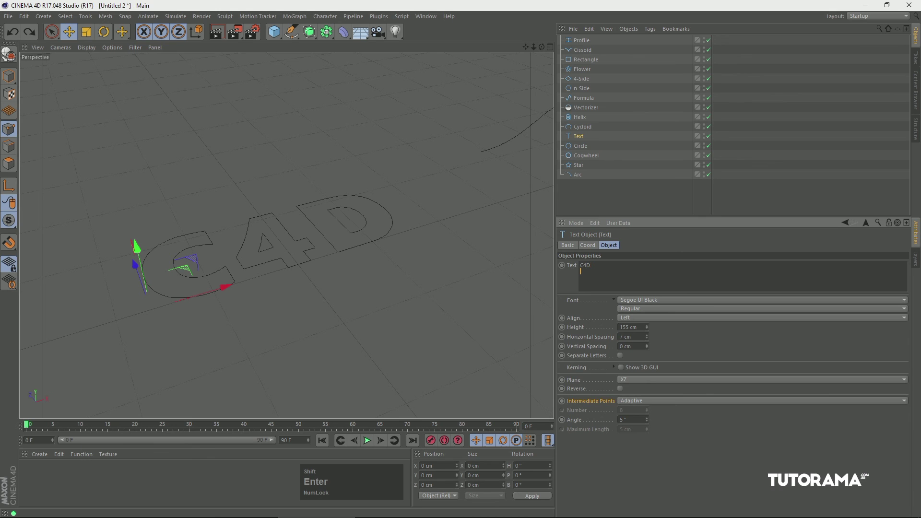
text(TUTORIAL)
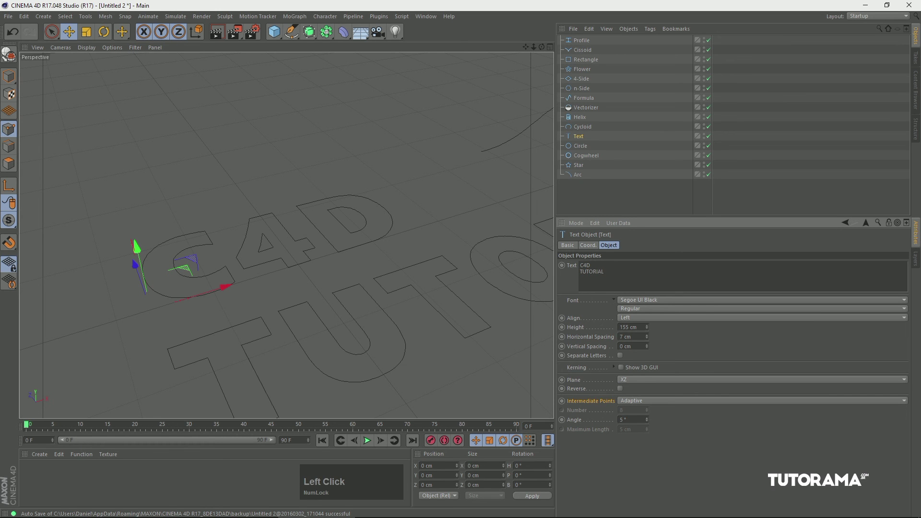
Set the text's vertical spacing to -44 cm and show the 3D GUI for kerning.
drag(647, 344, 636, 398)
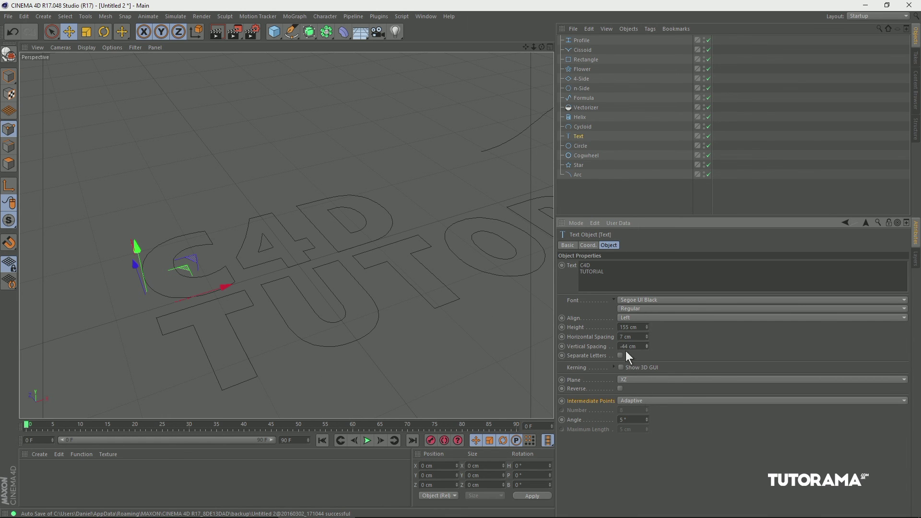
click(621, 368)
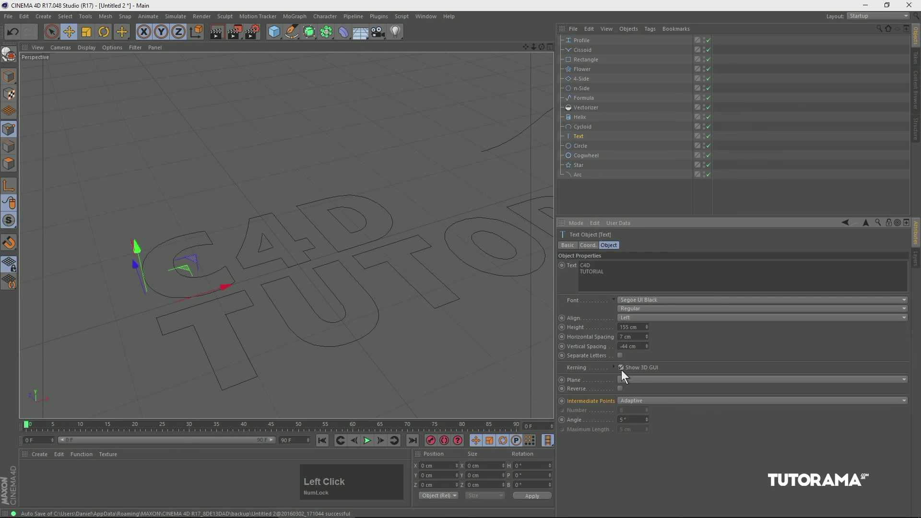
Switch to Model mode to access the text's kerning handles and toggle the kerning 3D GUI off and on again.
mouse_move(326, 264)
alt+mouse_down()
mouse_move(337, 296)
mouse_move(329, 279)
alt+mouse_up()
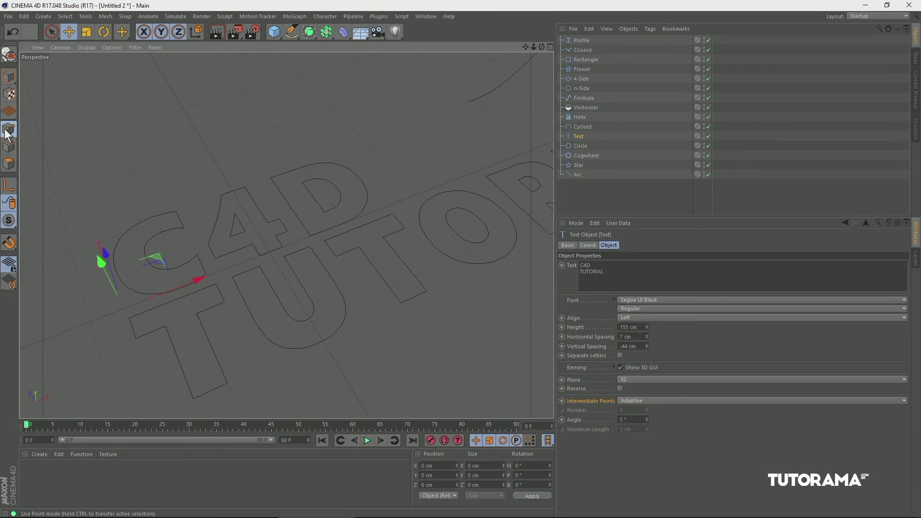
click(11, 79)
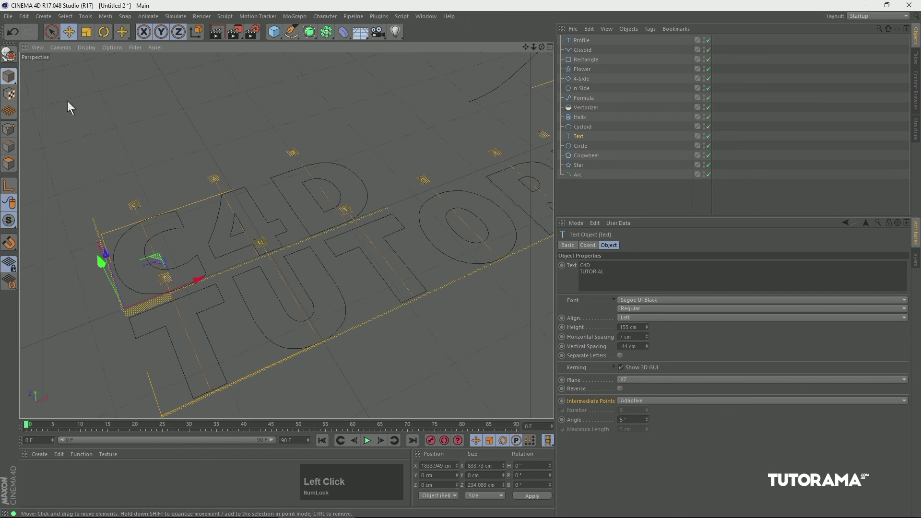
click(620, 367)
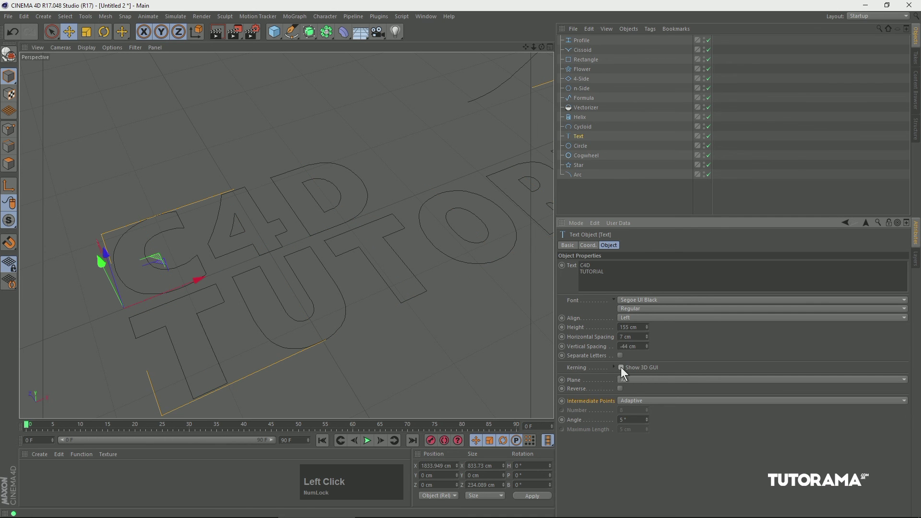
click(620, 367)
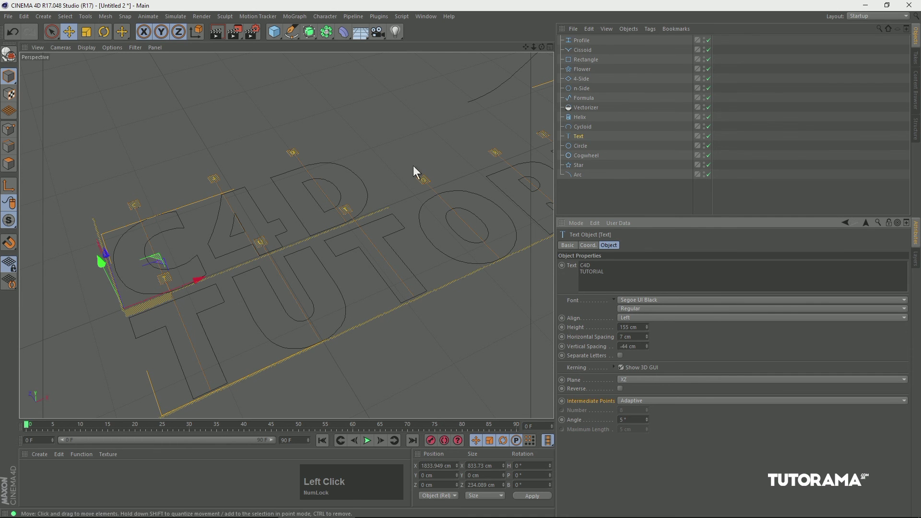
Adjust the kerning of the O and T in TUTORIAL and the D in C4D, and delete the TUTORIAL line.
mouse_move(424, 180)
mouse_down()
mouse_move(415, 188)
mouse_move(422, 183)
mouse_up()
mouse_move(346, 215)
mouse_down()
mouse_move(361, 203)
mouse_move(349, 207)
mouse_up()
drag(290, 152, 287, 154)
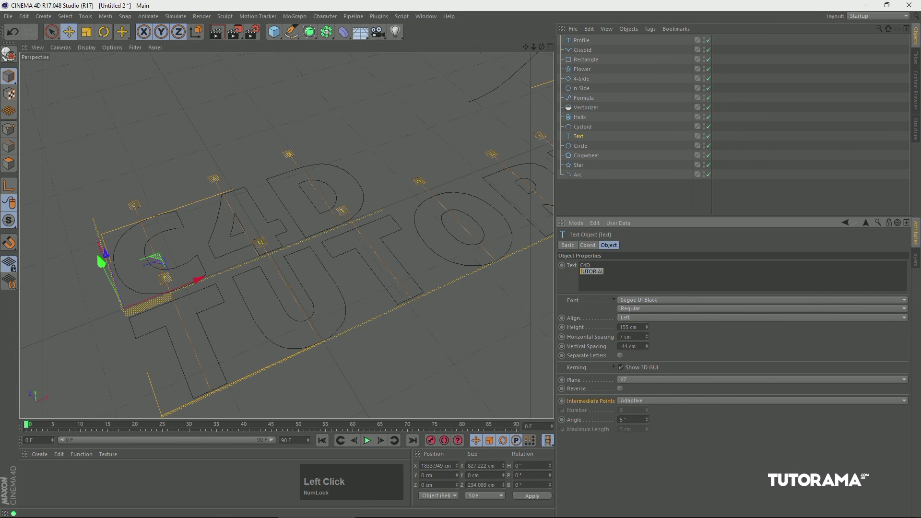
key(BackSpace)
click(684, 345)
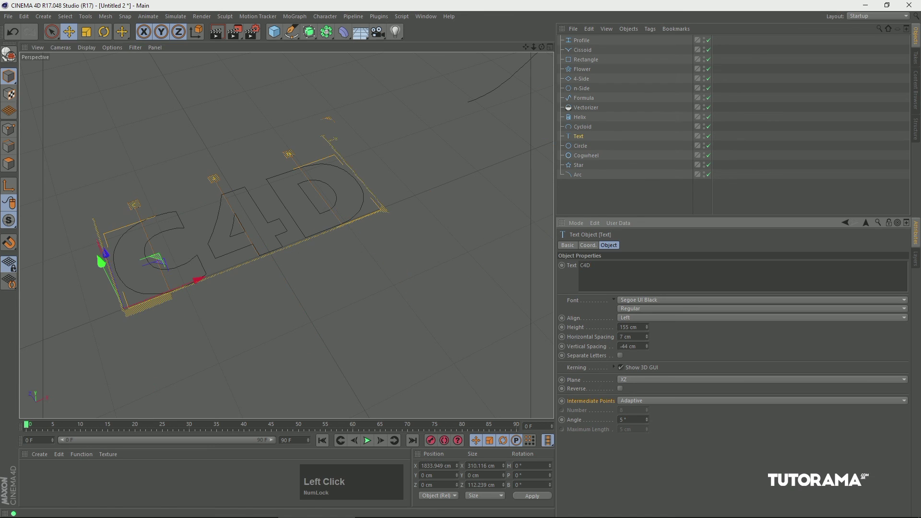
Set the Cycloid spline's type to Epicycloid, with a at 179 cm and a start angle of 143°.
key(1)
drag(479, 119, 269, 240)
click(569, 126)
key(2)
drag(312, 261, 296, 271)
key(1)
drag(369, 245, 387, 228)
mouse_move(649, 275)
mouse_down()
mouse_move(632, 315)
mouse_move(652, 261)
mouse_move(615, 370)
mouse_move(653, 235)
mouse_move(641, 294)
mouse_move(652, 300)
mouse_move(651, 263)
mouse_move(665, 235)
mouse_move(644, 264)
mouse_up()
click(645, 265)
click(642, 279)
Frame the Cycloid spline in the viewport and adjust its r value.
alt+right_drag(363, 329, 335, 335)
alt+middle_drag(335, 336, 398, 255)
drag(326, 262, 432, 207)
alt+middle_drag(432, 206, 334, 238)
alt+drag(334, 238, 314, 245)
key(o)
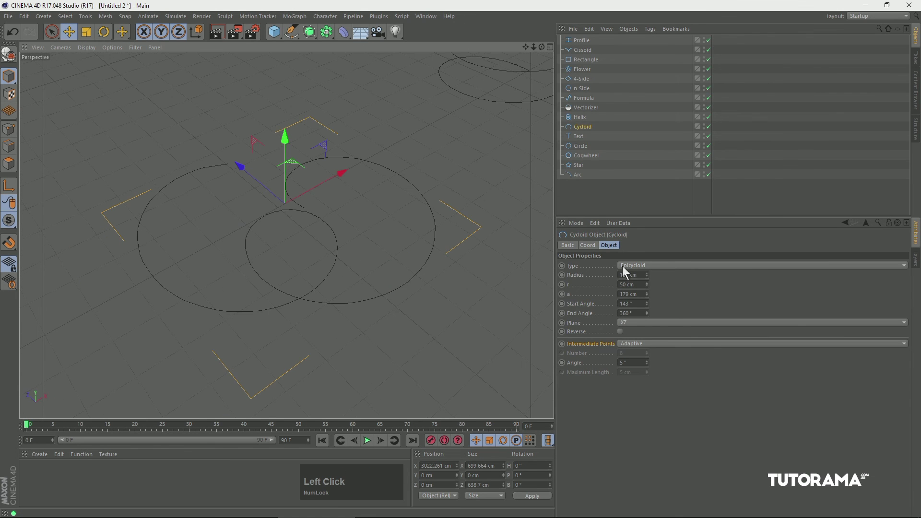
drag(647, 284, 595, 391)
Select the Helix spline and adjust its radius and angle settings.
click(579, 117)
key(1)
drag(500, 153, 307, 231)
drag(647, 266, 615, 331)
drag(646, 276, 633, 312)
Load 08.png as the Vectorizer's texture without copying the image to the project location.
click(585, 108)
alt+drag(438, 176, 222, 167)
key(1)
drag(443, 286, 364, 285)
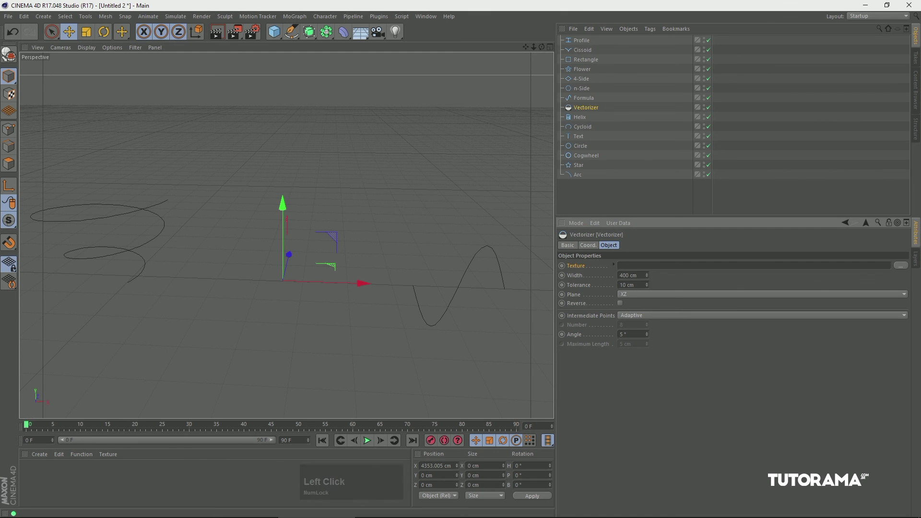
click(901, 266)
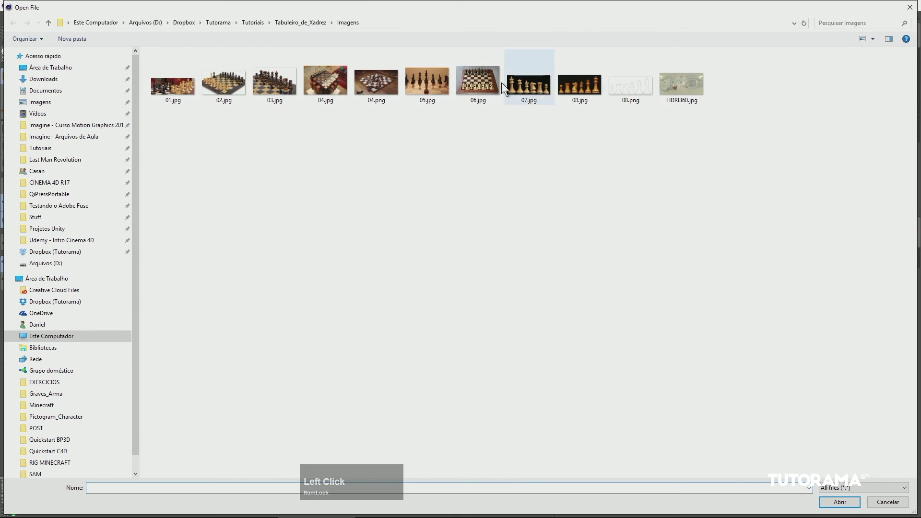
click(631, 88)
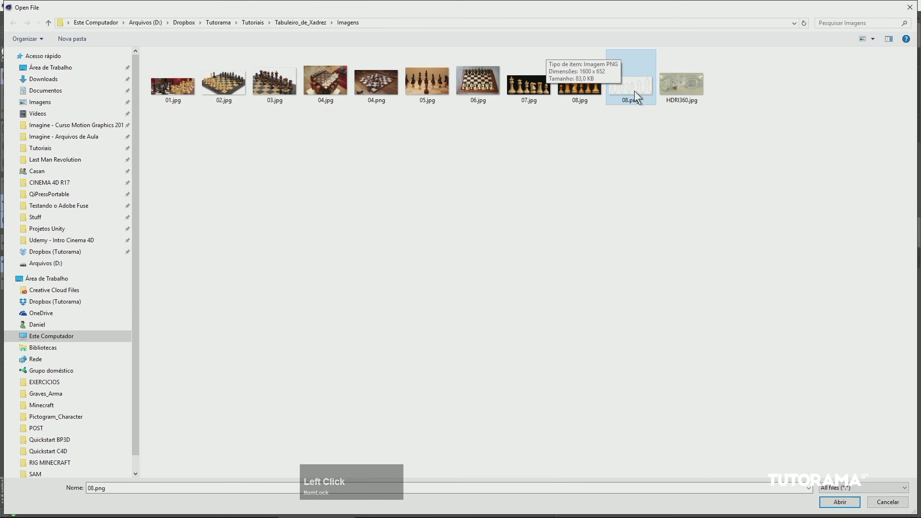
click(840, 502)
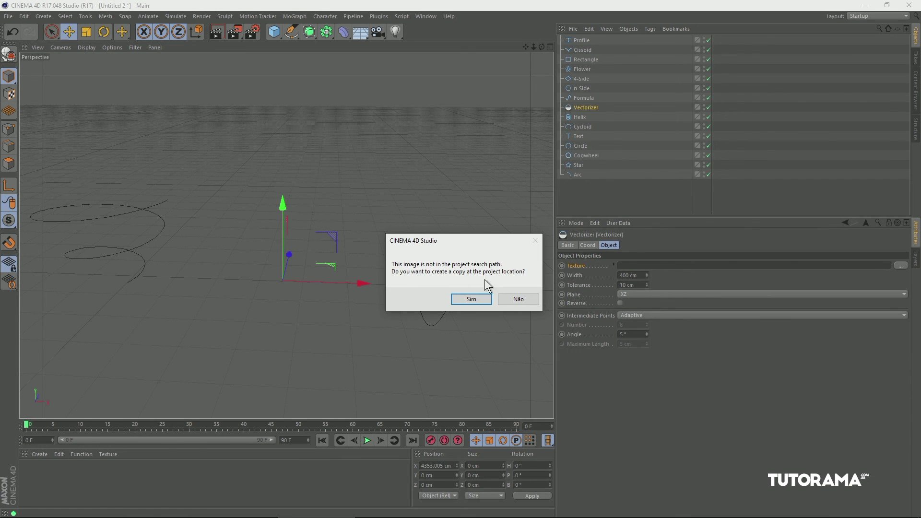
click(517, 300)
Set the Vectorizer's width to 350 cm and its tolerance to 0 cm.
key(2)
drag(310, 282, 359, 316)
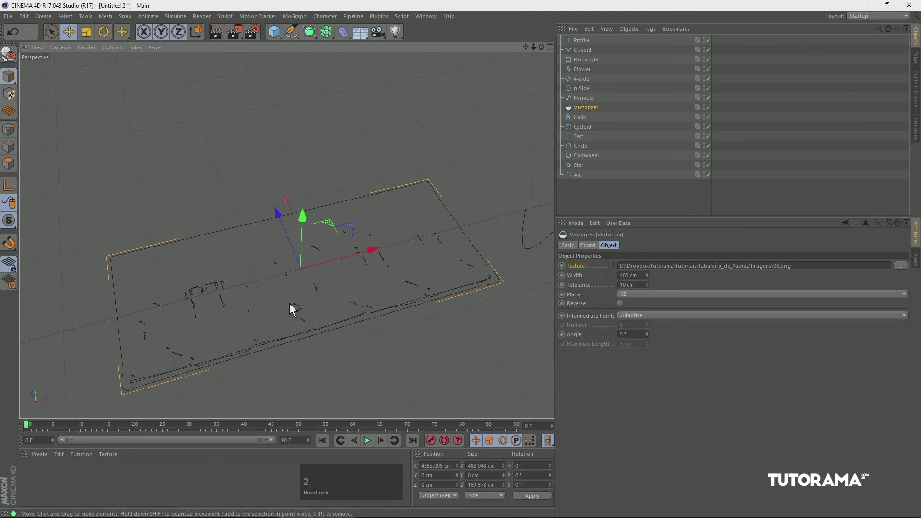
drag(647, 274, 626, 343)
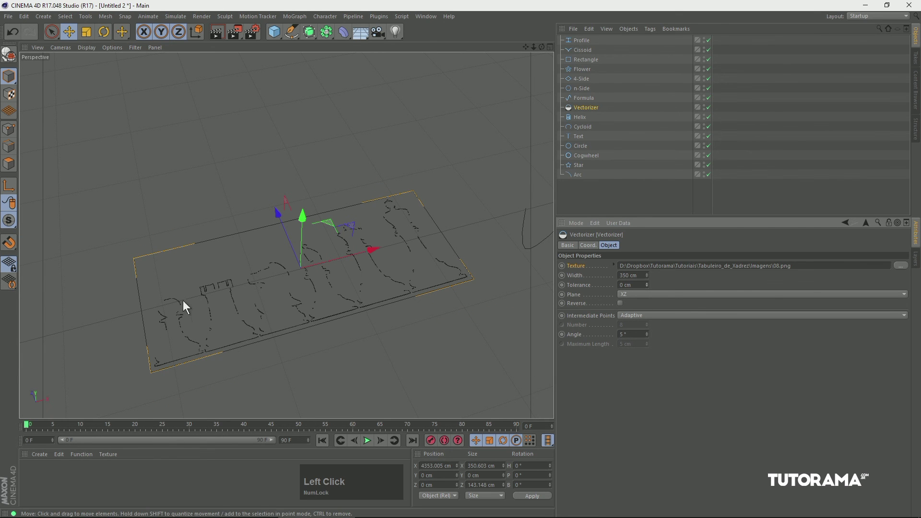
mouse_move(354, 293)
mouse_down()
mouse_move(393, 260)
mouse_move(365, 283)
mouse_up()
Try out the Formula spline's function and range values and undo the change.
click(582, 99)
drag(459, 148, 121, 259)
drag(237, 259, 288, 269)
drag(288, 273, 284, 250)
drag(640, 266, 542, 284)
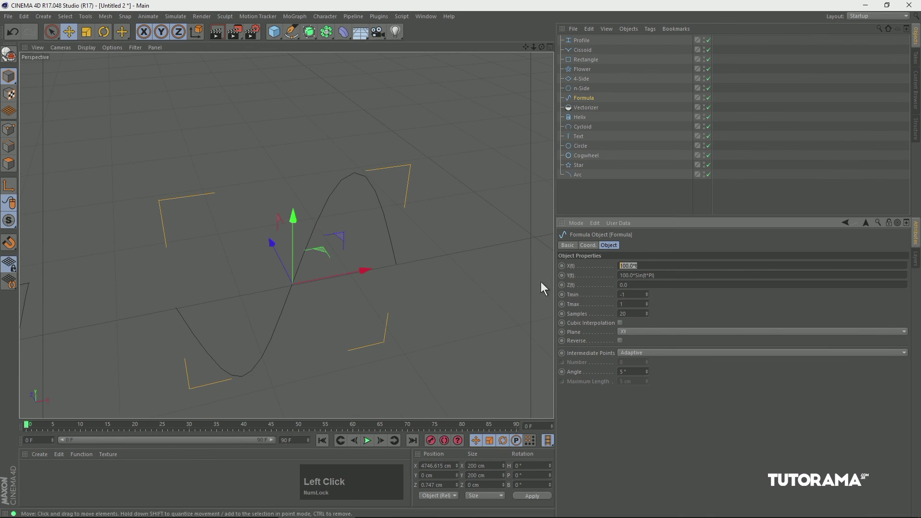
drag(657, 275, 649, 309)
key(z)
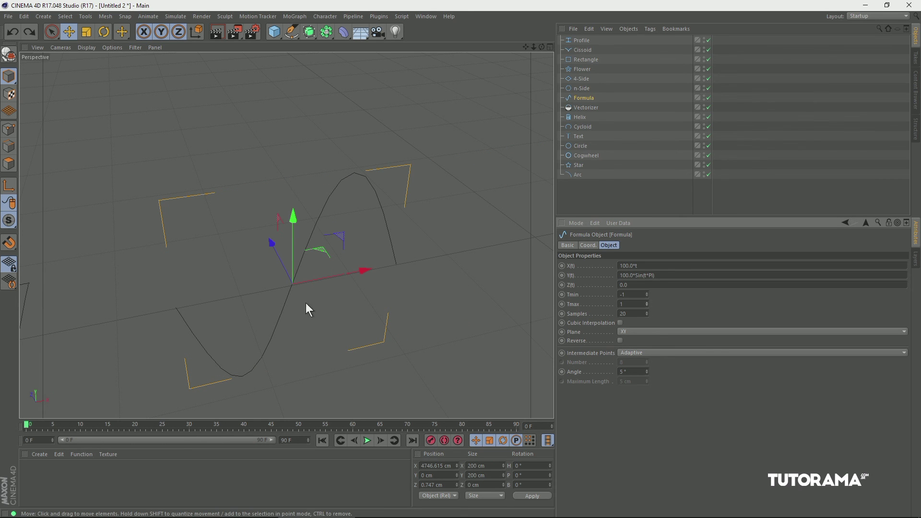
Examine the n-Side spline and the 4-Side spline with their parameters.
click(581, 89)
key(1)
drag(462, 149, 103, 204)
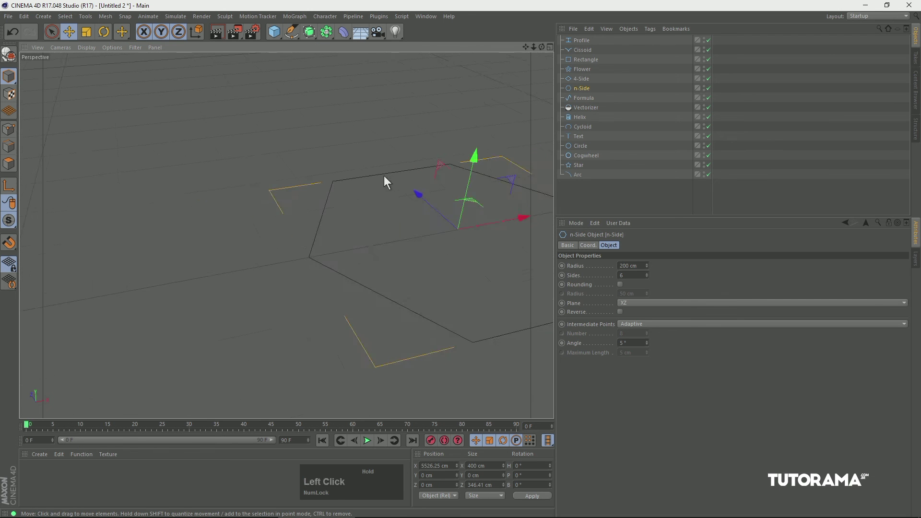
drag(384, 176, 305, 162)
click(584, 79)
key(1)
drag(442, 136, 293, 152)
Set the Flower's inner radius to 120 cm and outer radius to 254 cm, and try different petal counts.
click(580, 71)
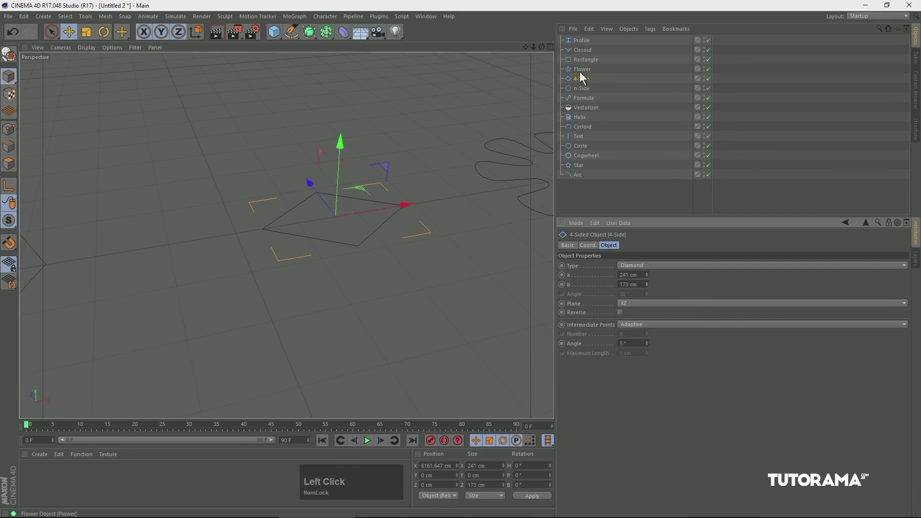
key(1)
drag(461, 152, 254, 223)
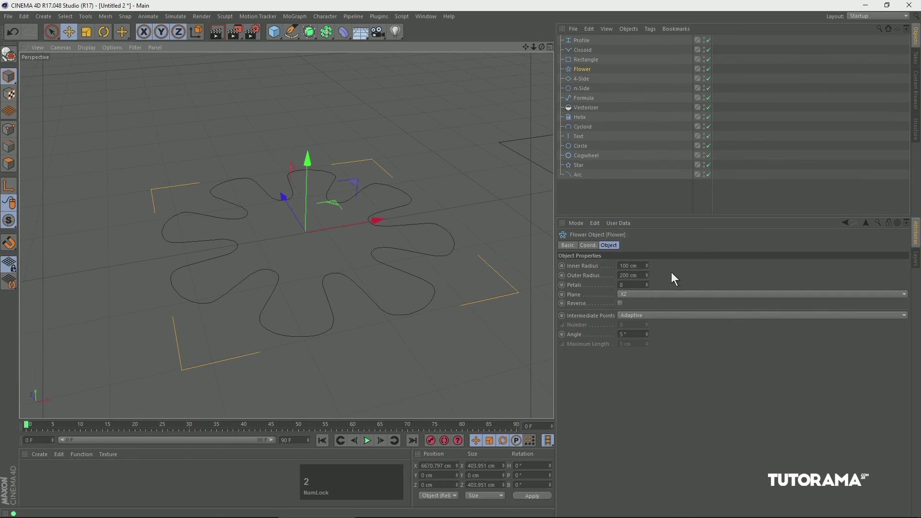
click(647, 264)
mouse_move(648, 265)
mouse_down()
mouse_move(646, 192)
mouse_move(644, 263)
mouse_up()
drag(649, 221, 646, 249)
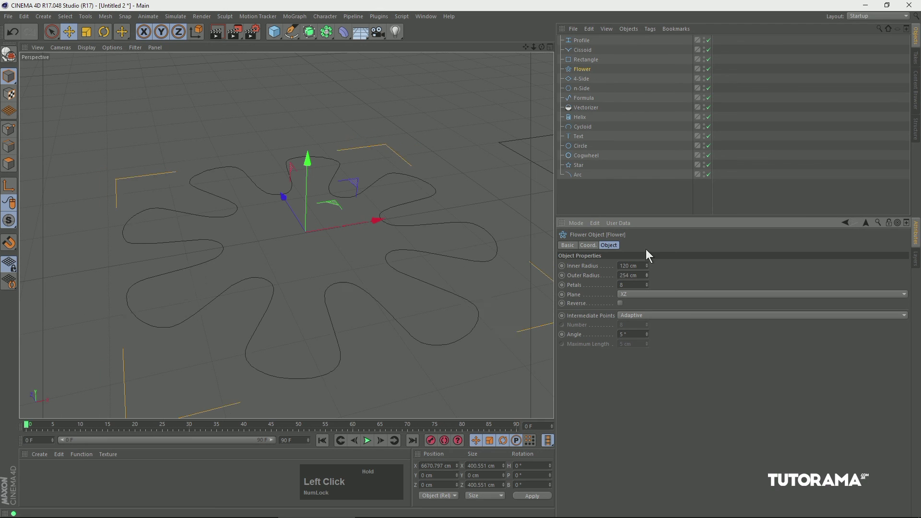
drag(646, 285, 663, 236)
Set the Rectangle to 451 cm wide and 399 cm high, enable rounding and adjust the corner radius.
click(586, 60)
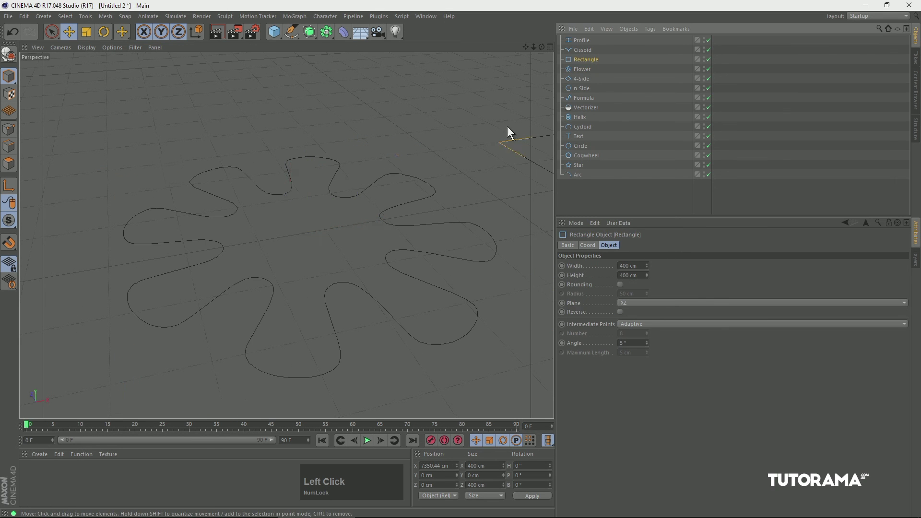
key(o)
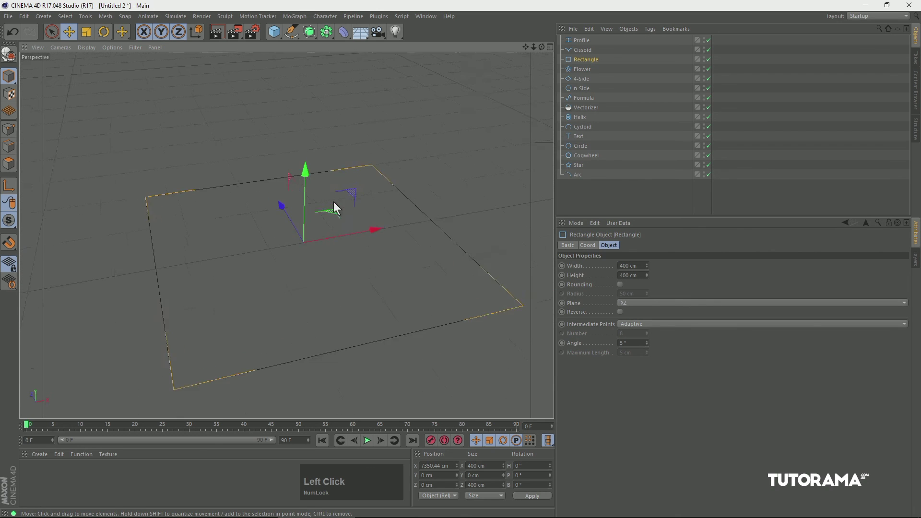
click(647, 265)
mouse_move(648, 264)
mouse_down()
mouse_move(644, 181)
mouse_move(649, 275)
mouse_up()
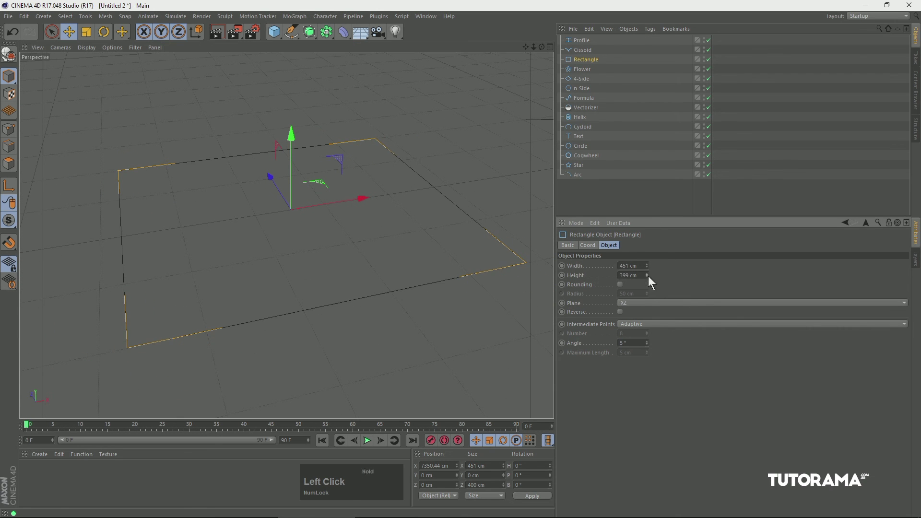
click(621, 285)
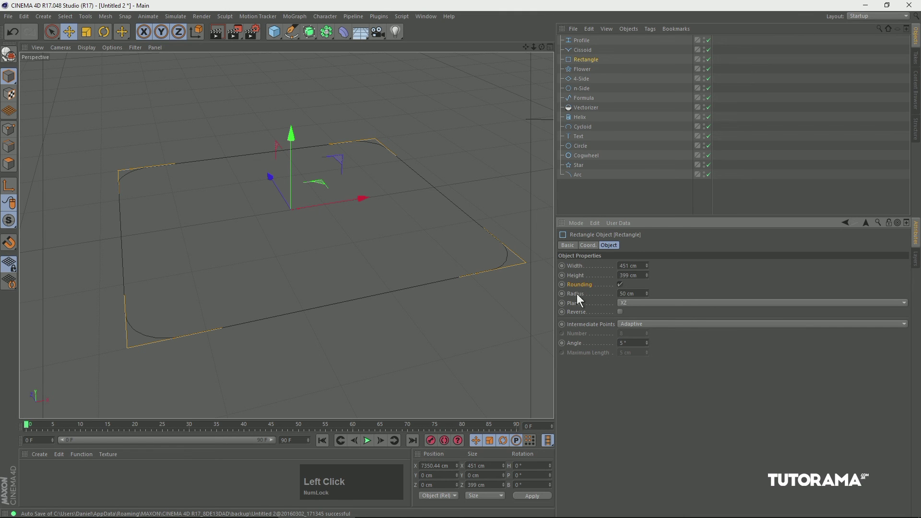
drag(647, 295, 653, 267)
Set the Cissoid's width to 358 cm and adjust its tension.
click(582, 50)
alt+drag(328, 296, 357, 272)
drag(647, 275, 548, 305)
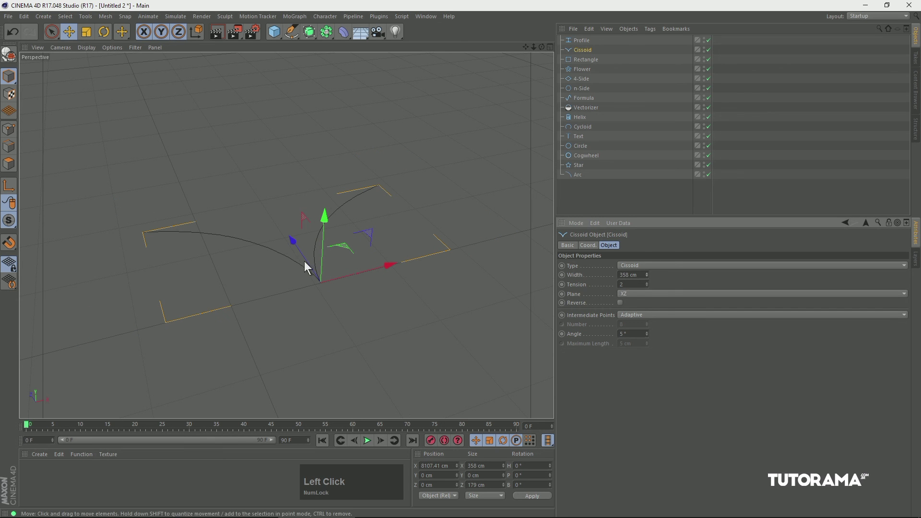
drag(647, 285, 643, 314)
Cycle the Profile's type through L, T and U to Z Shape, and set its height to 140 cm and b to 83 cm.
click(581, 40)
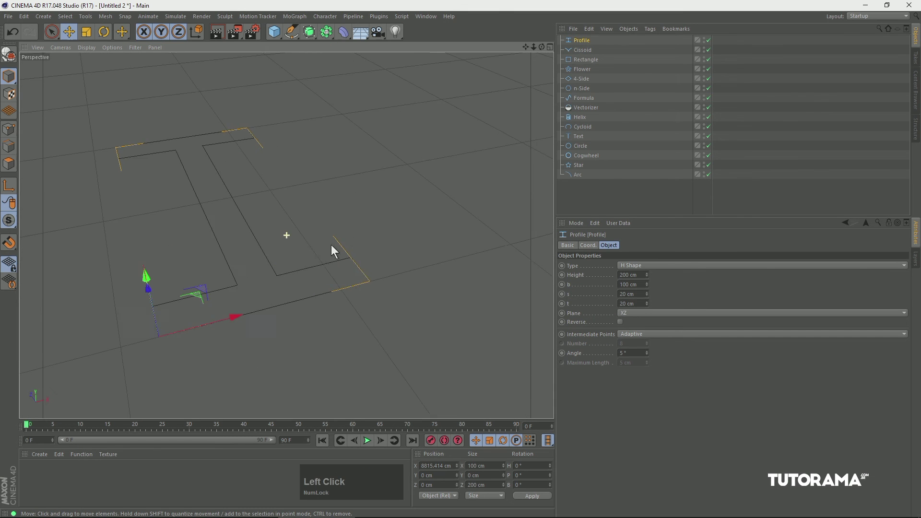
drag(331, 245, 404, 254)
click(648, 266)
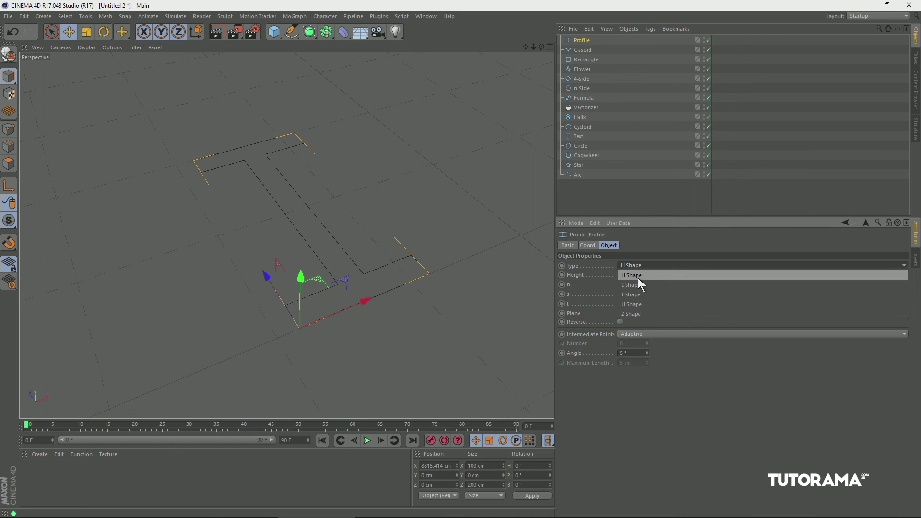
click(638, 278)
click(642, 266)
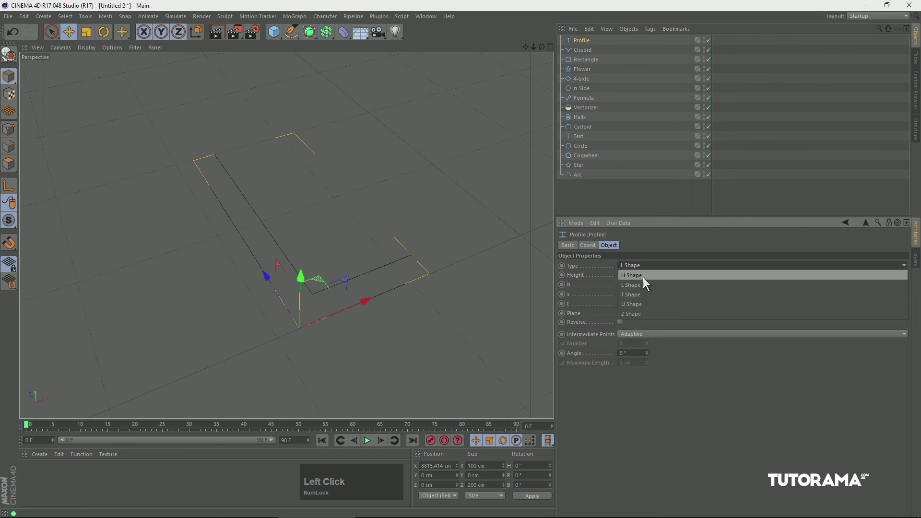
click(637, 296)
click(657, 266)
click(640, 302)
click(656, 265)
click(641, 312)
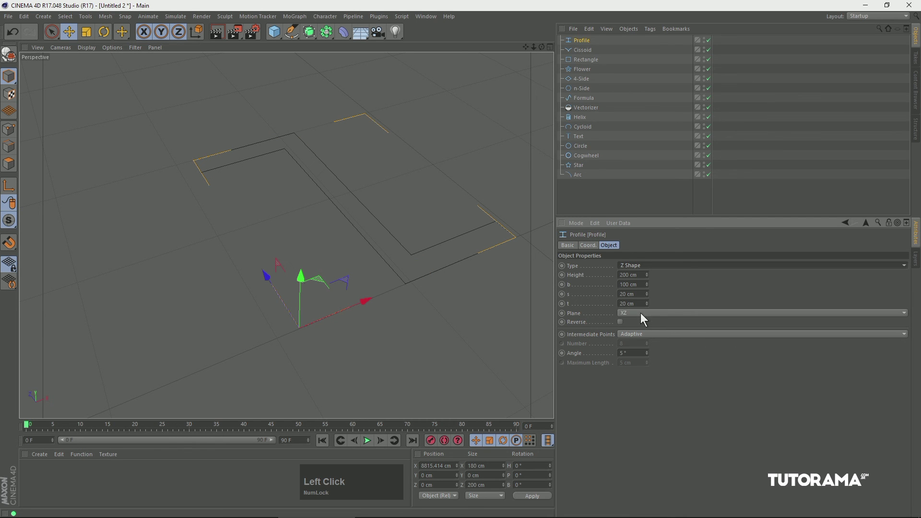
drag(646, 275, 645, 302)
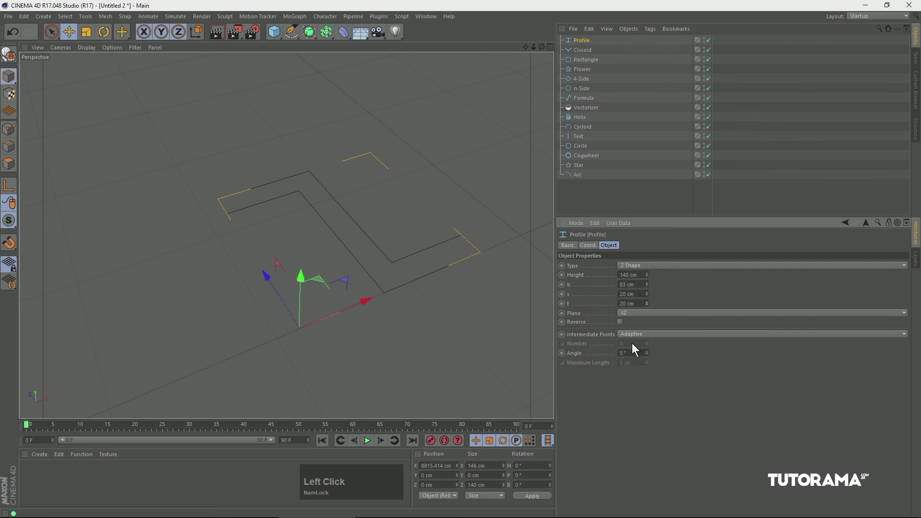
Deselect the Profile and frame the whole row of splines in the viewport.
click(430, 352)
key(h)
key(1)
drag(302, 287, 354, 288)
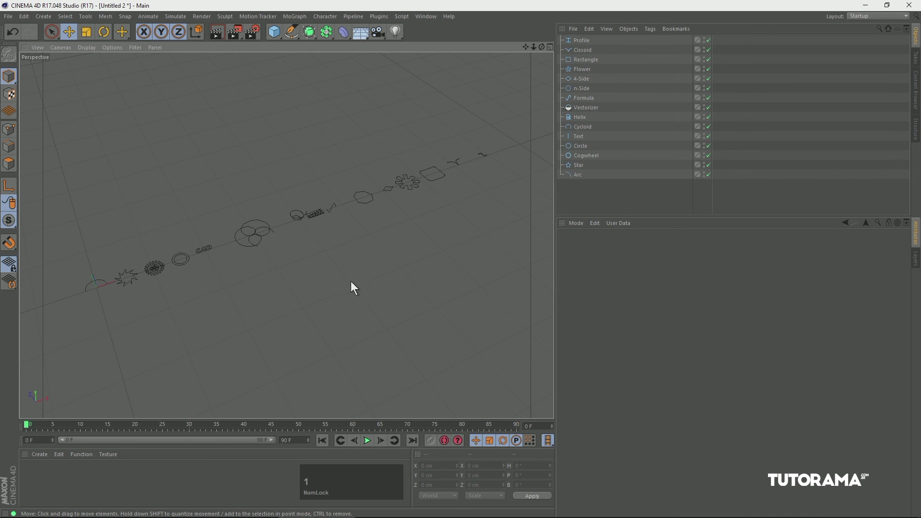